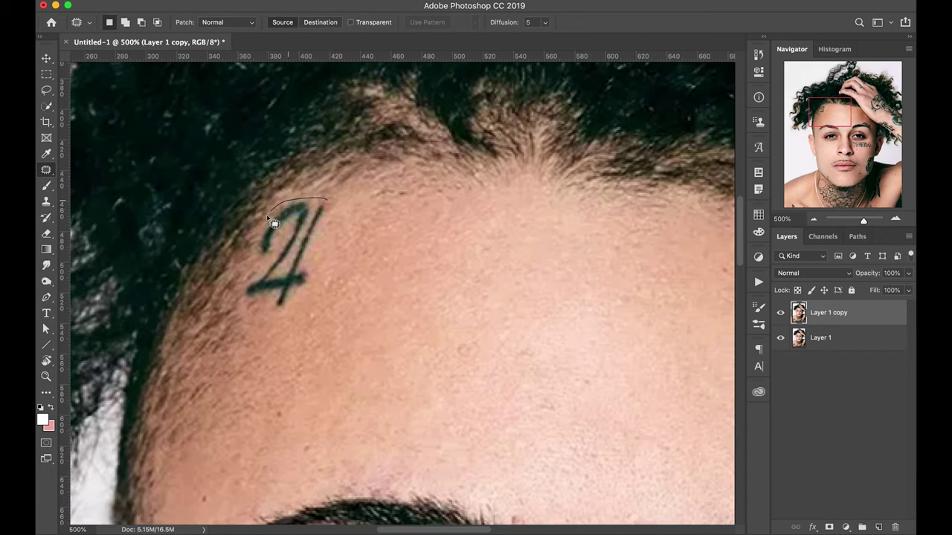
- Patch the forehead '4' and the 'Life' lettering above the eyebrow with clean skin
{"action": "left_click_drag", "start_coordinate": [412, 259], "coordinate": [362, 273]}
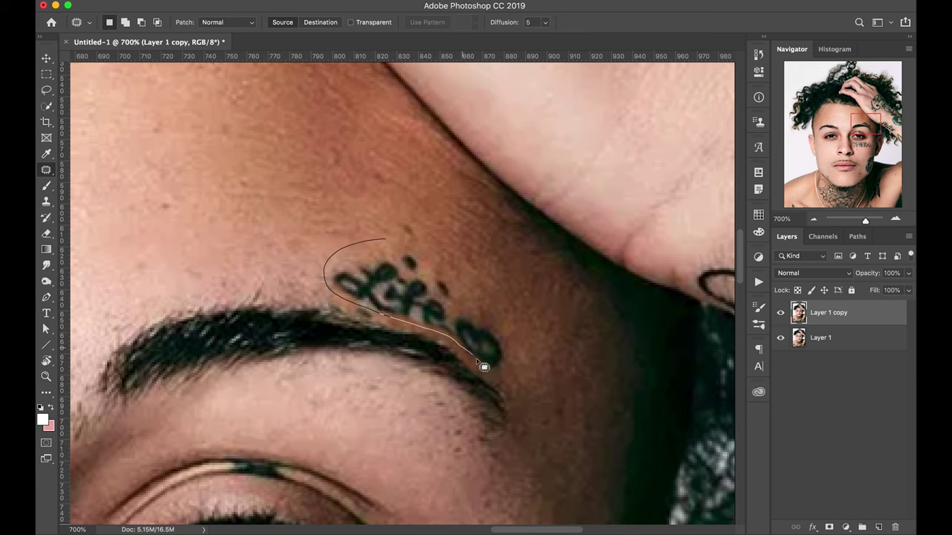
{"action": "left_click_drag", "start_coordinate": [483, 366], "coordinate": [385, 239]}
{"action": "left_click_drag", "start_coordinate": [394, 293], "coordinate": [447, 256]}
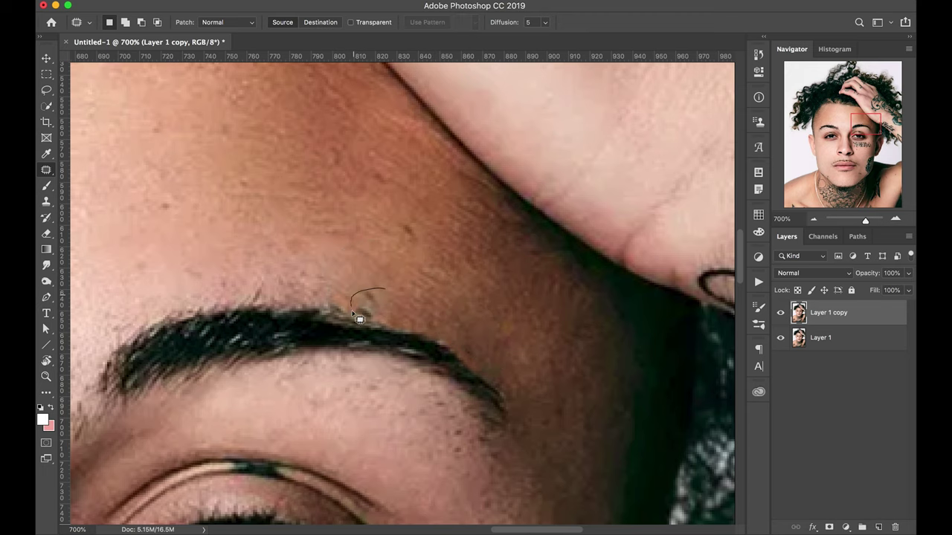
{"action": "key", "text": "ctrl+d"}
{"action": "key", "text": "d"}
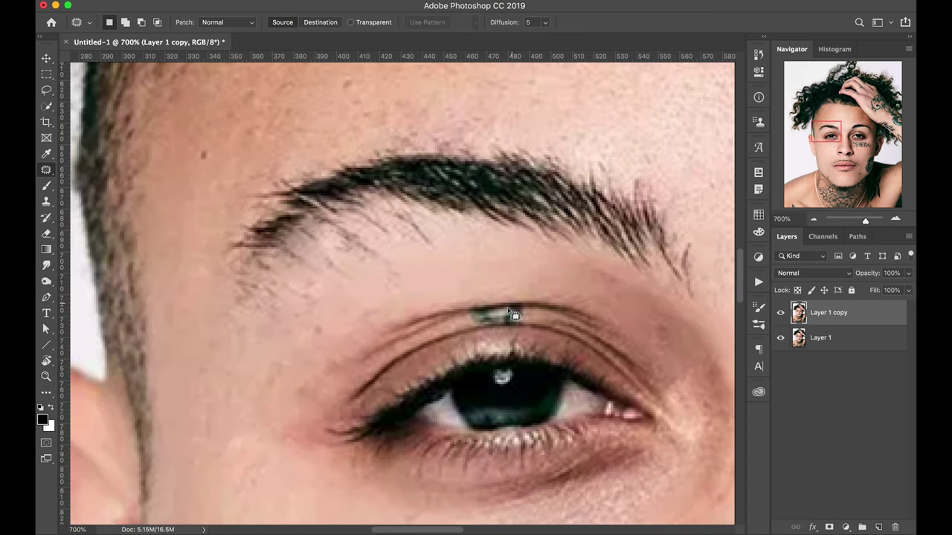
{"action": "key", "text": "s"}
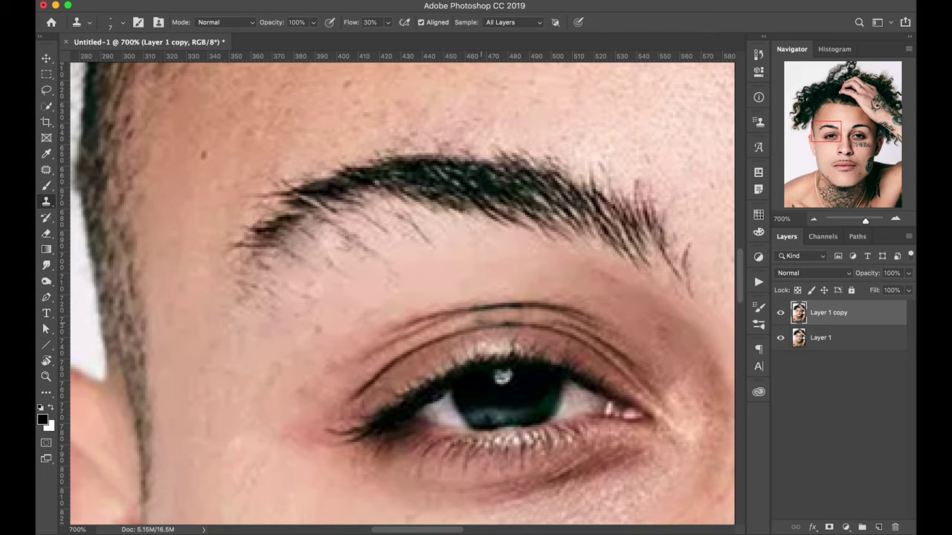
- Zoom to the cheek and patch the first area of the character tattoo
{"action": "scroll", "coordinate": [426, 311], "scroll_direction": "right", "scroll_amount": 5}
{"action": "scroll", "coordinate": [379, 298], "scroll_direction": "right", "scroll_amount": 15}
{"action": "scroll", "coordinate": [401, 223], "scroll_direction": "down", "scroll_amount": 4}
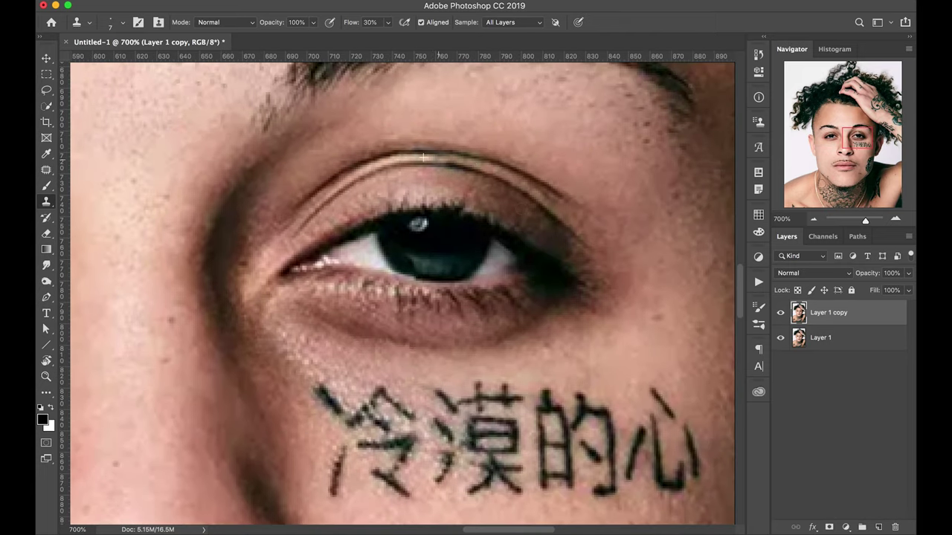
{"action": "scroll", "coordinate": [422, 158], "scroll_direction": "down", "scroll_amount": 5}
{"action": "key", "text": "j"}
{"action": "mouse_move", "coordinate": [520, 202]}
{"action": "left_mouse_down"}
{"action": "mouse_move", "coordinate": [552, 259]}
{"action": "mouse_move", "coordinate": [639, 260]}
{"action": "left_mouse_up"}
{"action": "left_click_drag", "start_coordinate": [438, 202], "coordinate": [442, 325]}
{"action": "left_click_drag", "start_coordinate": [441, 268], "coordinate": [536, 268]}
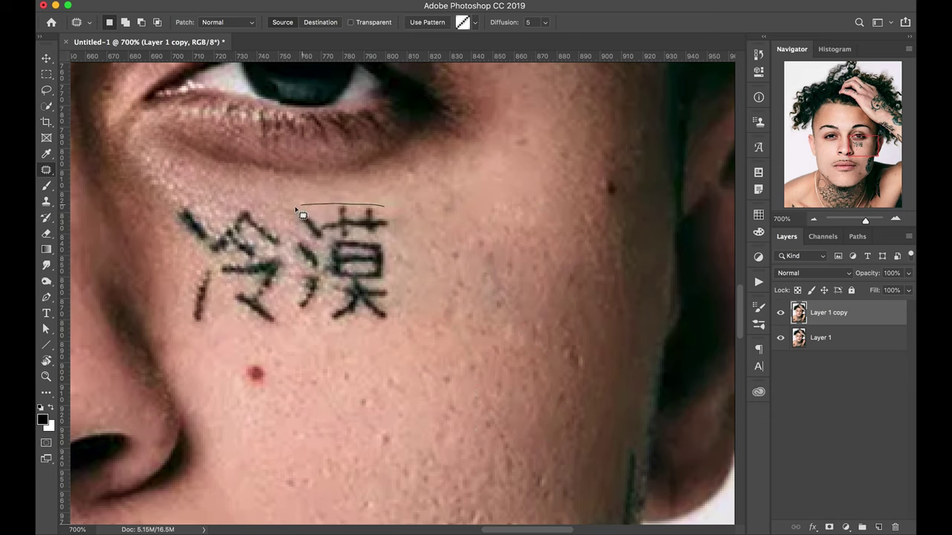
- Patch the 漠 and 冷 characters under the eye with clean cheek skin
{"action": "left_click_drag", "start_coordinate": [296, 210], "coordinate": [384, 207]}
{"action": "left_click_drag", "start_coordinate": [372, 259], "coordinate": [417, 260]}
{"action": "key", "text": "ctrl+d"}
{"action": "left_click_drag", "start_coordinate": [272, 228], "coordinate": [206, 322]}
{"action": "left_click_drag", "start_coordinate": [230, 267], "coordinate": [492, 233]}
{"action": "key", "text": "ctrl+d"}
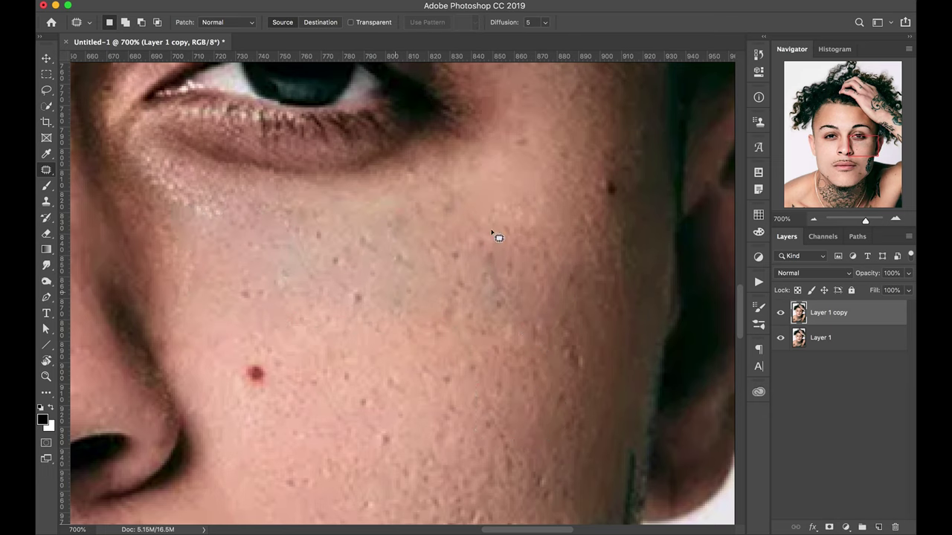
- Clone Stamp at size 20 over the dark line along the jaw
{"action": "scroll", "coordinate": [360, 304], "scroll_direction": "down", "scroll_amount": 10}
{"action": "scroll", "coordinate": [360, 305], "scroll_direction": "left", "scroll_amount": 10}
{"action": "key", "text": "s"}
{"action": "scroll", "coordinate": [298, 276], "scroll_direction": "left", "scroll_amount": 3}
{"action": "left_click", "coordinate": [316, 253]}
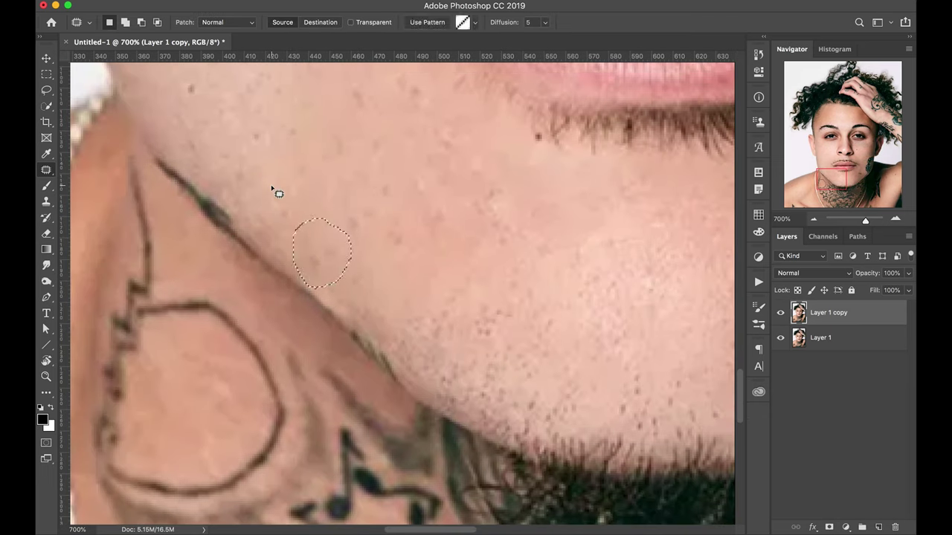
{"action": "left_click", "coordinate": [89, 22]}
{"action": "key", "text": "Return"}
{"action": "left_click_drag", "start_coordinate": [203, 178], "coordinate": [391, 363]}
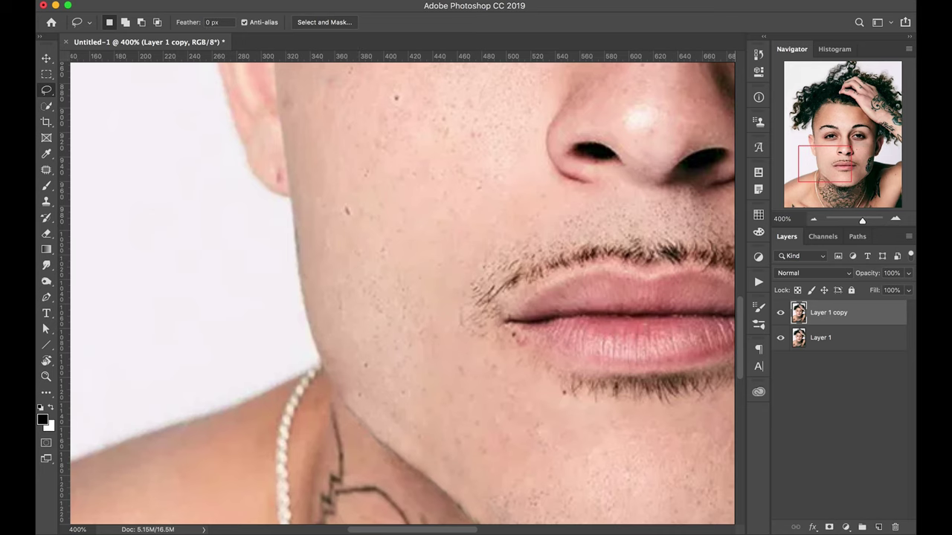
- Copy a cheek skin patch to a new layer, flip it horizontally, and place it over the neck tattoo
{"action": "left_click_drag", "start_coordinate": [290, 186], "coordinate": [451, 315]}
{"action": "key", "text": "ctrl+j"}
{"action": "key", "text": "ctrl+t"}
{"action": "right_click", "coordinate": [390, 249]}
{"action": "left_click", "coordinate": [424, 484]}
{"action": "left_click_drag", "start_coordinate": [679, 227], "coordinate": [461, 297]}
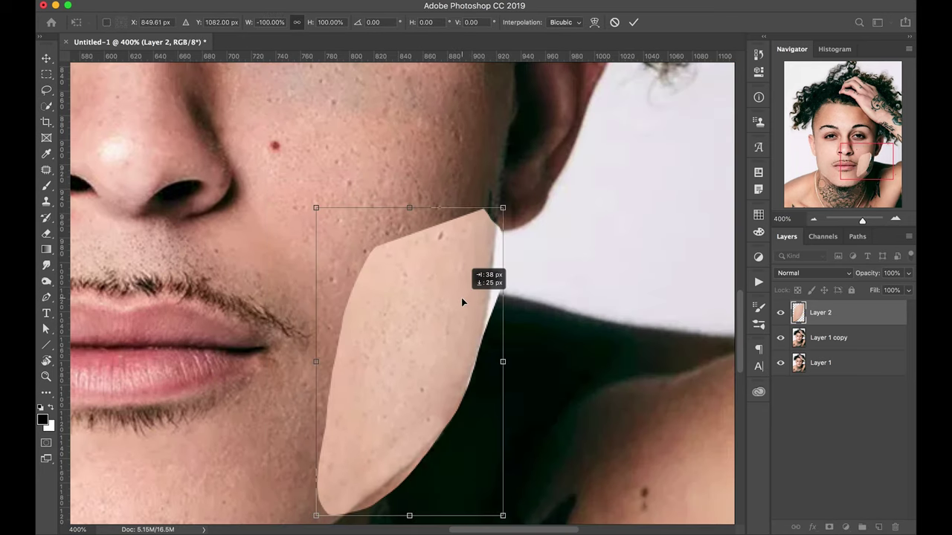
{"action": "key", "text": "Return"}
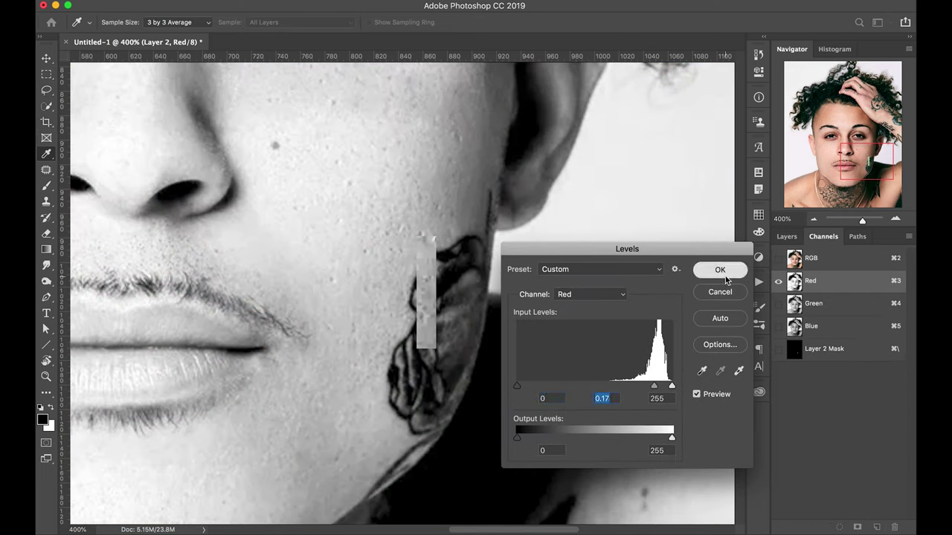
- Give Layer 2 a white mask and paint out the patch's hard edges
{"action": "key", "text": "ctrl+4"}
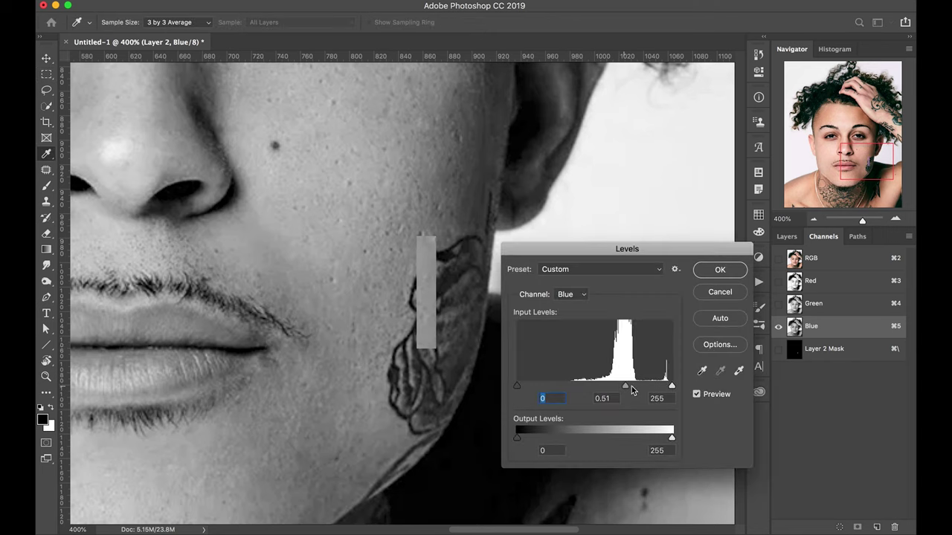
{"action": "key", "text": "ctrl+2"}
{"action": "left_click", "coordinate": [787, 236]}
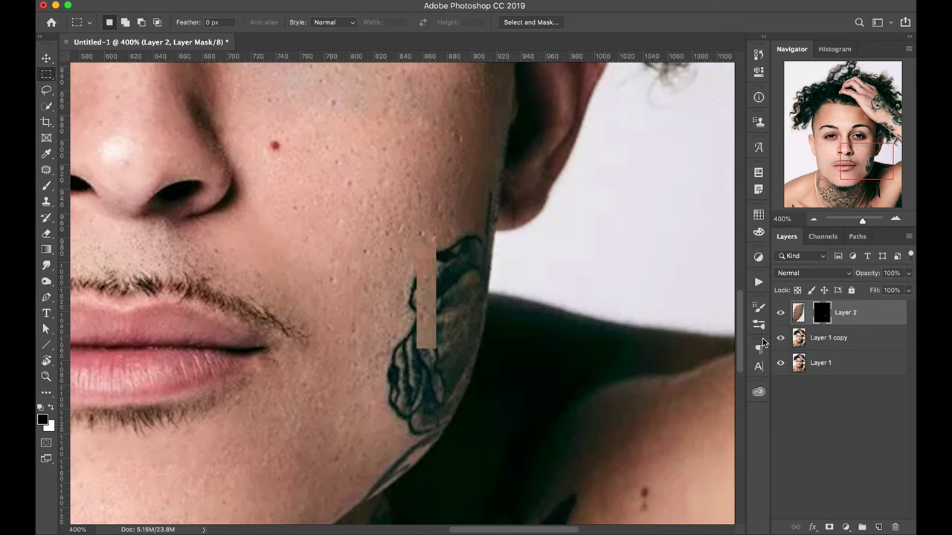
{"action": "key", "text": "Delete"}
{"action": "left_click", "coordinate": [829, 527]}
{"action": "key", "text": "b"}
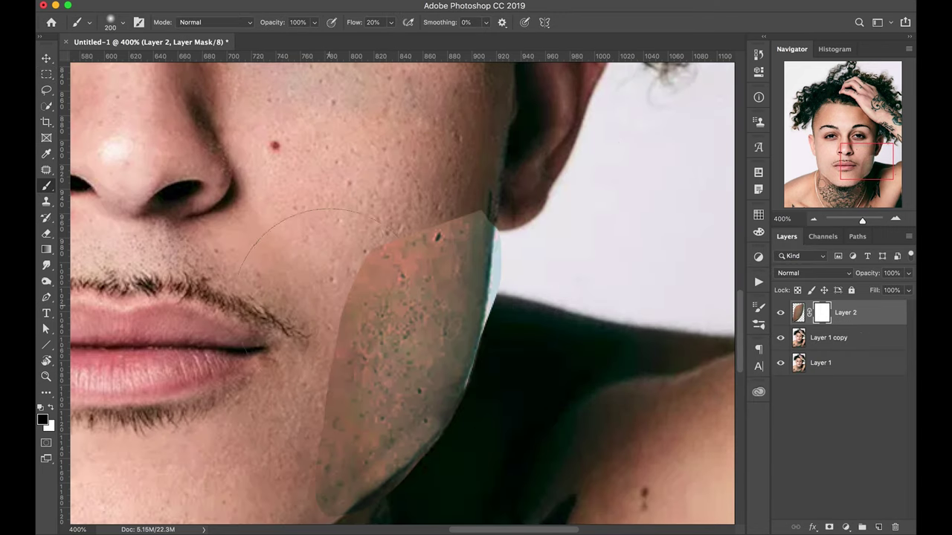
{"action": "mouse_move", "coordinate": [320, 245]}
{"action": "left_mouse_down"}
{"action": "mouse_move", "coordinate": [387, 327]}
{"action": "mouse_move", "coordinate": [409, 166]}
{"action": "mouse_move", "coordinate": [439, 245]}
{"action": "left_mouse_up"}
{"action": "key", "text": "["}
{"action": "key", "text": "["}
{"action": "key", "text": "["}
- Add a skin-tone Solid Color fill layer in Color mode, then stamp visible layers
{"action": "left_click", "coordinate": [845, 527]}
{"action": "left_click", "coordinate": [833, 294]}
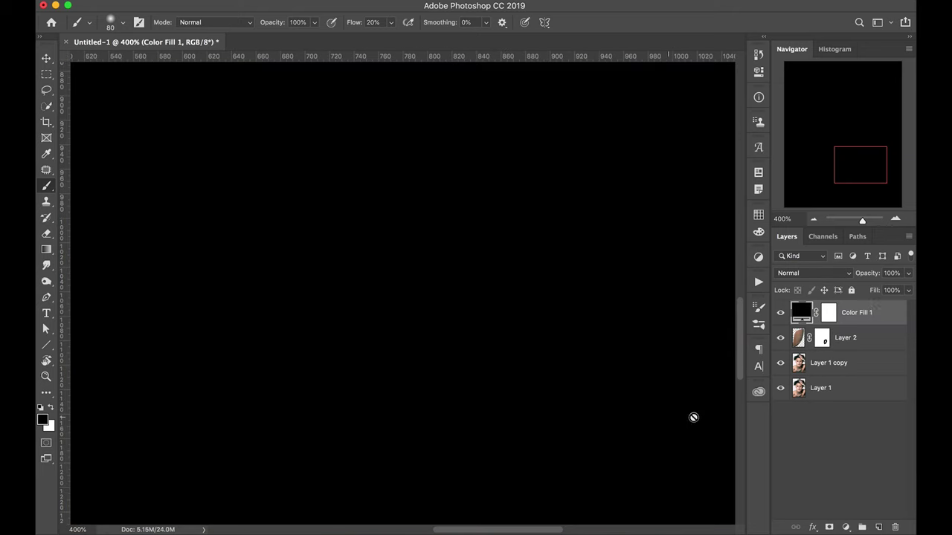
{"action": "left_click", "coordinate": [490, 320]}
{"action": "left_click", "coordinate": [870, 102]}
{"action": "left_click", "coordinate": [814, 273]}
{"action": "left_click", "coordinate": [800, 496]}
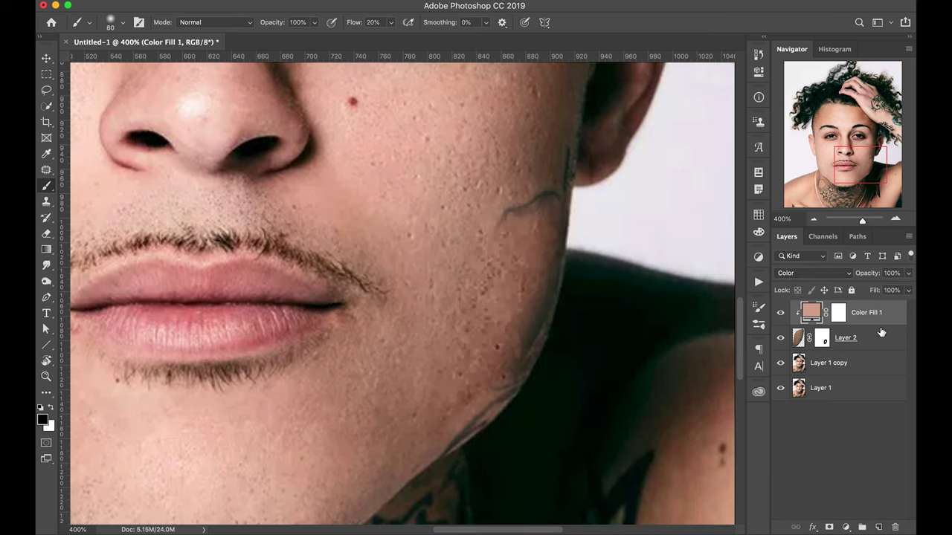
{"action": "key", "text": "ctrl+shift+alt+e"}
{"action": "key", "text": "s"}
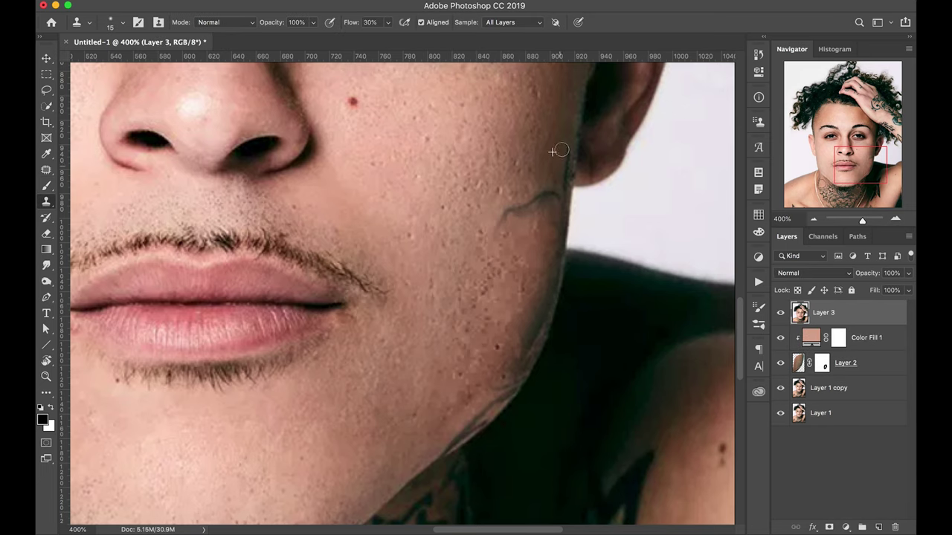
- Patch the cheek line and clone lighter skin over the jawline shadow
{"action": "key", "text": "j"}
{"action": "left_click_drag", "start_coordinate": [565, 183], "coordinate": [556, 162]}
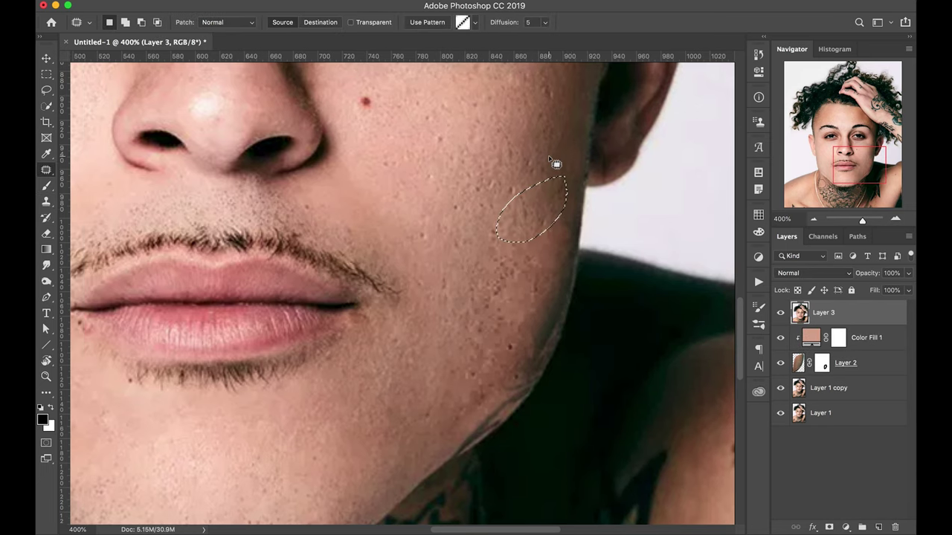
{"action": "scroll", "coordinate": [434, 105], "scroll_direction": "up", "scroll_amount": 3}
{"action": "scroll", "coordinate": [434, 105], "scroll_direction": "right", "scroll_amount": 3}
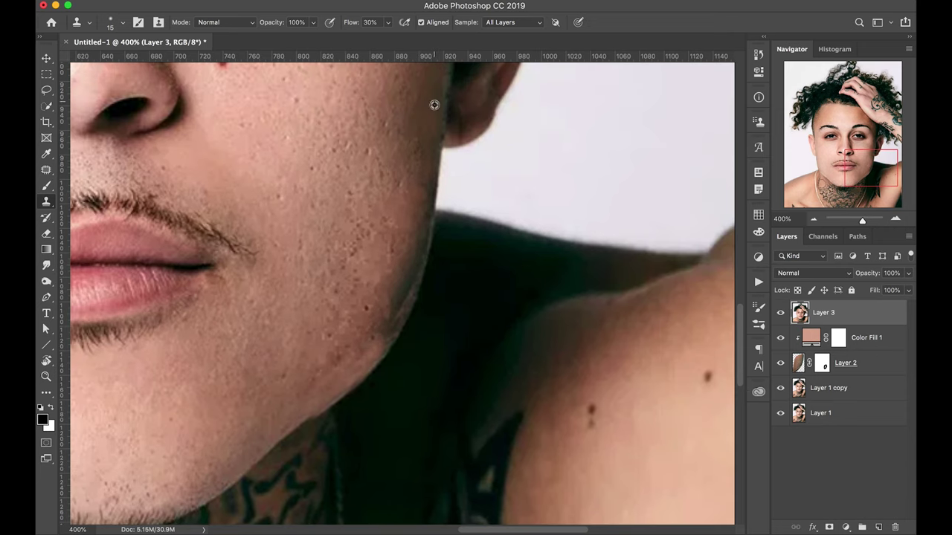
{"action": "mouse_move", "coordinate": [400, 306]}
{"action": "left_mouse_down"}
{"action": "mouse_move", "coordinate": [385, 290]}
{"action": "mouse_move", "coordinate": [371, 327]}
{"action": "left_mouse_up"}
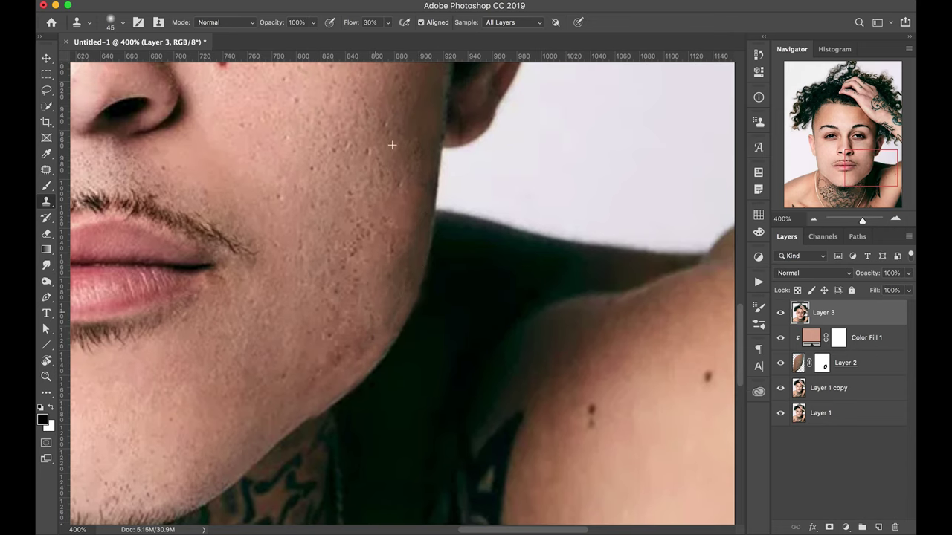
{"action": "scroll", "coordinate": [403, 269], "scroll_direction": "up", "scroll_amount": 5}
{"action": "scroll", "coordinate": [403, 270], "scroll_direction": "up", "scroll_amount": 10}
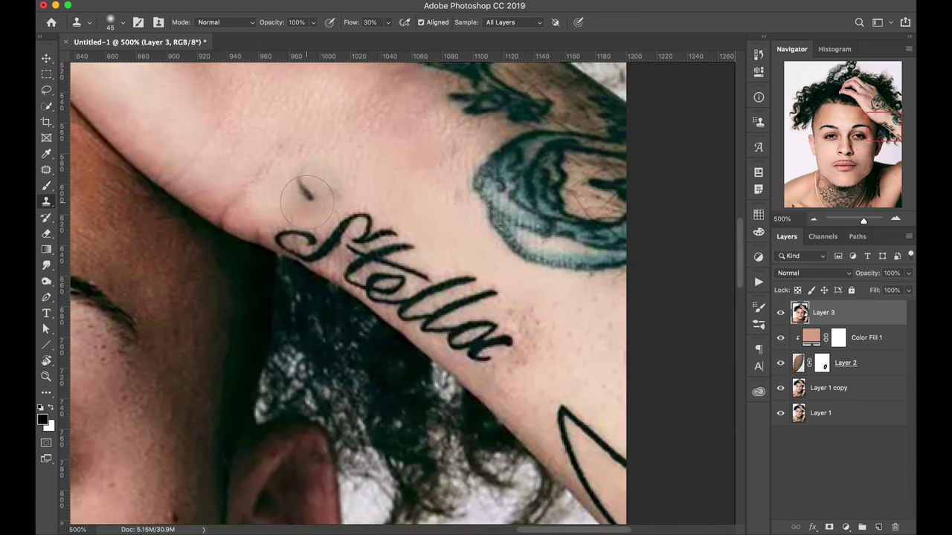
{"action": "key", "text": "bracketleft"}
{"action": "key", "text": "bracketleft"}
{"action": "key", "text": "bracketleft"}
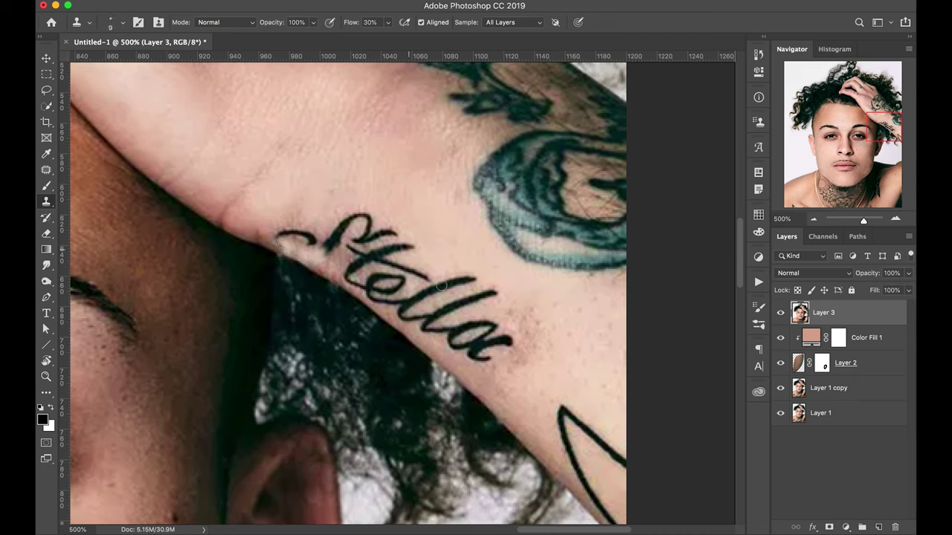
- Patch away the 'lla' and 'Ste' letters of the Stella wrist tattoo
{"action": "key", "text": "j"}
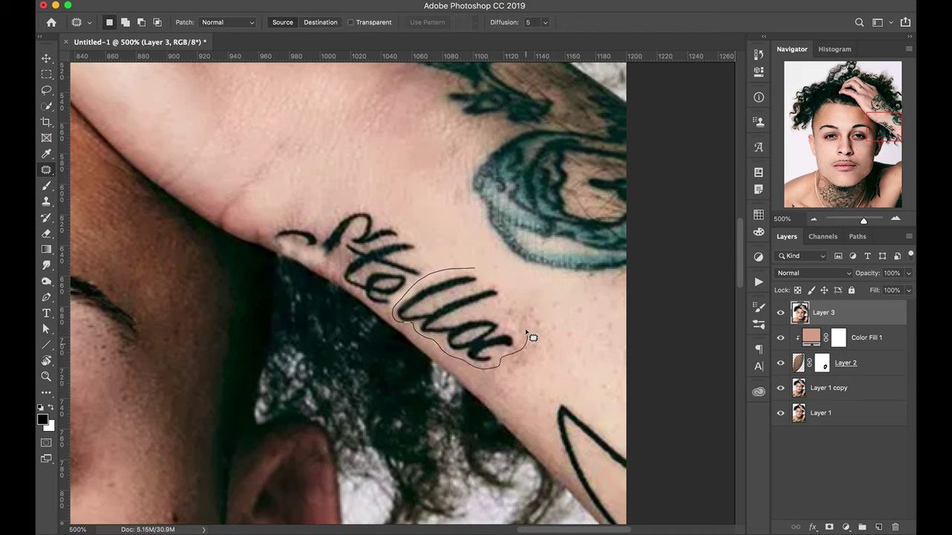
{"action": "left_click_drag", "start_coordinate": [532, 338], "coordinate": [475, 269]}
{"action": "left_click_drag", "start_coordinate": [475, 320], "coordinate": [468, 287]}
{"action": "mouse_move", "coordinate": [349, 216]}
{"action": "left_mouse_down"}
{"action": "mouse_move", "coordinate": [329, 272]}
{"action": "mouse_move", "coordinate": [361, 140]}
{"action": "mouse_move", "coordinate": [418, 171]}
{"action": "left_mouse_up"}
{"action": "key", "text": "ctrl+d"}
{"action": "scroll", "coordinate": [308, 260], "scroll_direction": "down", "scroll_amount": 5}
{"action": "scroll", "coordinate": [308, 260], "scroll_direction": "right", "scroll_amount": 5}
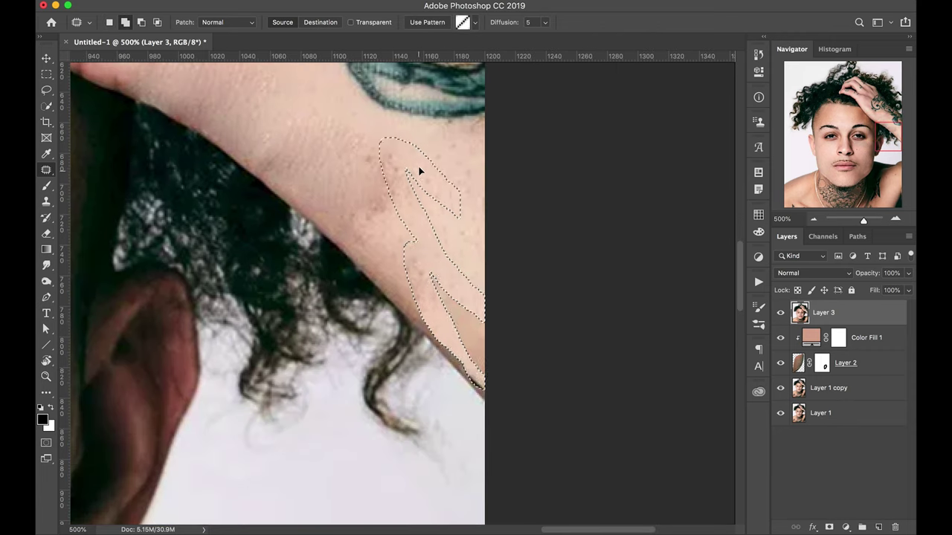
{"action": "scroll", "coordinate": [410, 340], "scroll_direction": "up", "scroll_amount": 8}
{"action": "scroll", "coordinate": [416, 397], "scroll_direction": "left", "scroll_amount": 10}
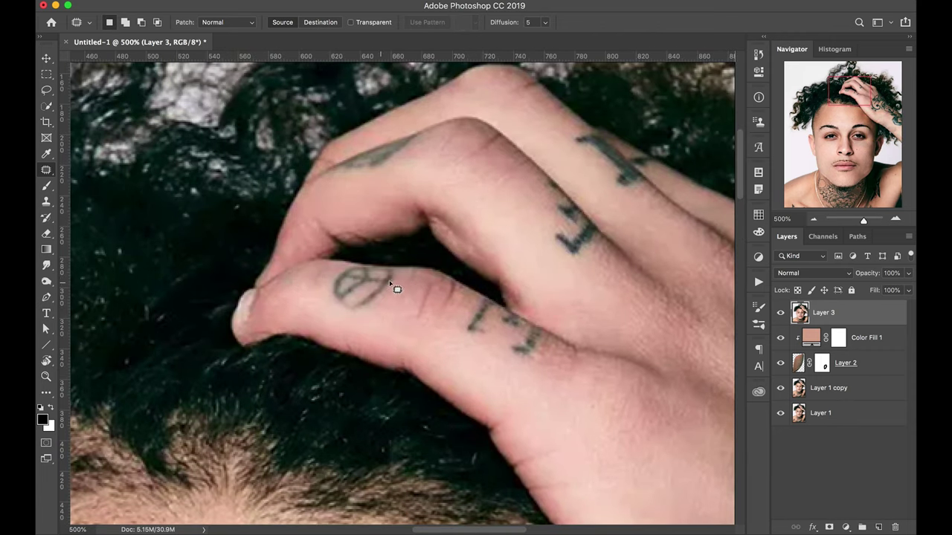
- Patch the peace-sign tattoo and set the brush to Color mode with sampled finger skin
{"action": "left_click_drag", "start_coordinate": [394, 288], "coordinate": [478, 364]}
{"action": "key", "text": "ctrl+d"}
{"action": "key", "text": "b"}
{"action": "left_click", "coordinate": [330, 308], "text": "alt"}
{"action": "left_click", "coordinate": [216, 22]}
{"action": "left_click", "coordinate": [200, 313]}
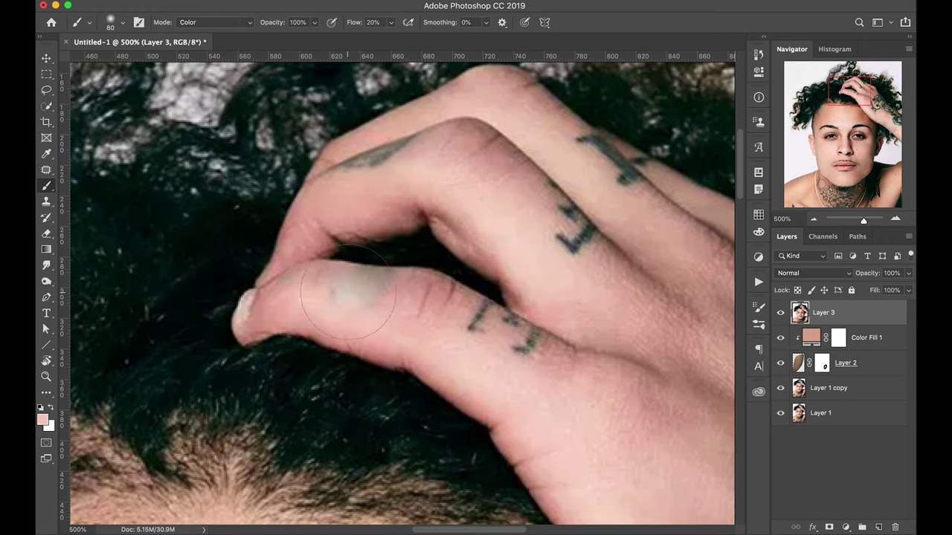
- Clone over the finger tattoo marks and outline the remaining finger tattoo
{"action": "key", "text": "s"}
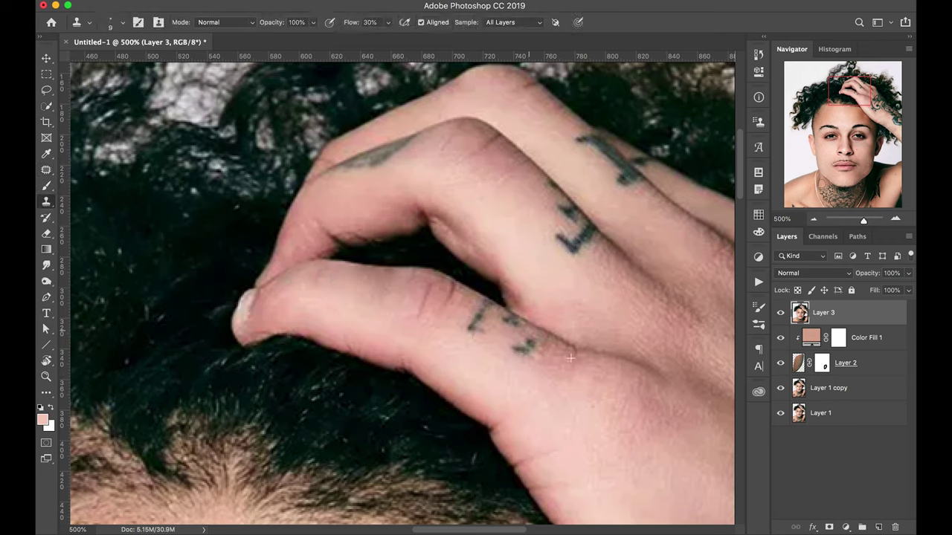
{"action": "mouse_move", "coordinate": [472, 327]}
{"action": "left_mouse_down"}
{"action": "mouse_move", "coordinate": [487, 304]}
{"action": "mouse_move", "coordinate": [476, 305]}
{"action": "left_mouse_up"}
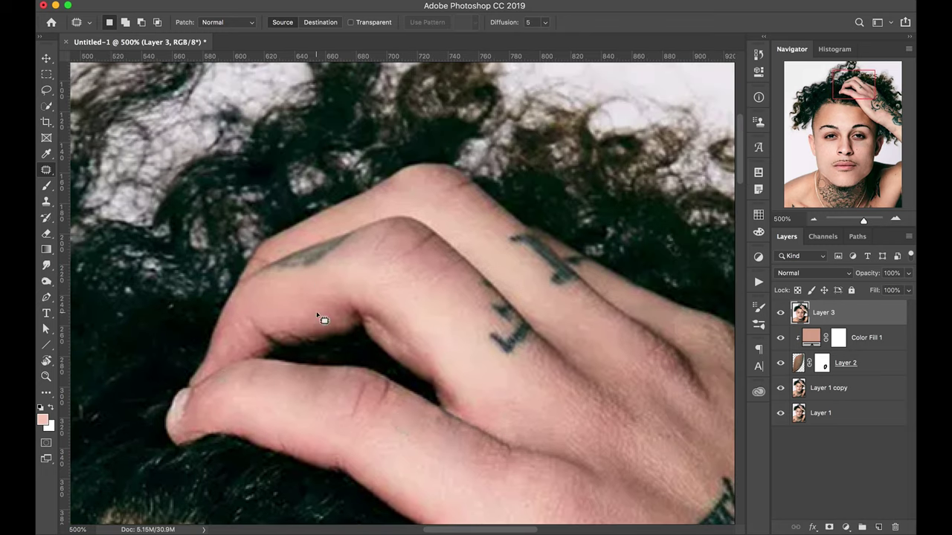
{"action": "scroll", "coordinate": [318, 318], "scroll_direction": "up", "scroll_amount": 5}
{"action": "scroll", "coordinate": [318, 318], "scroll_direction": "right", "scroll_amount": 3}
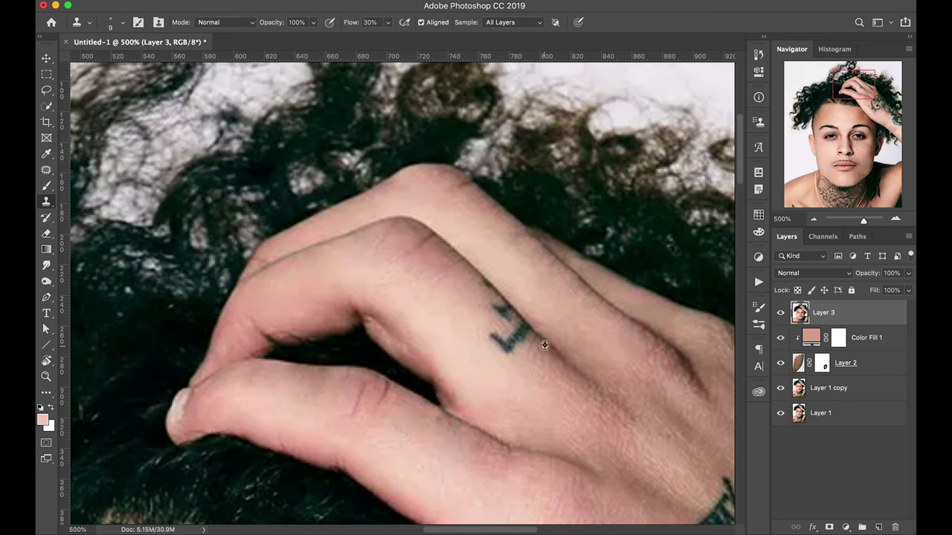
{"action": "key", "text": "j"}
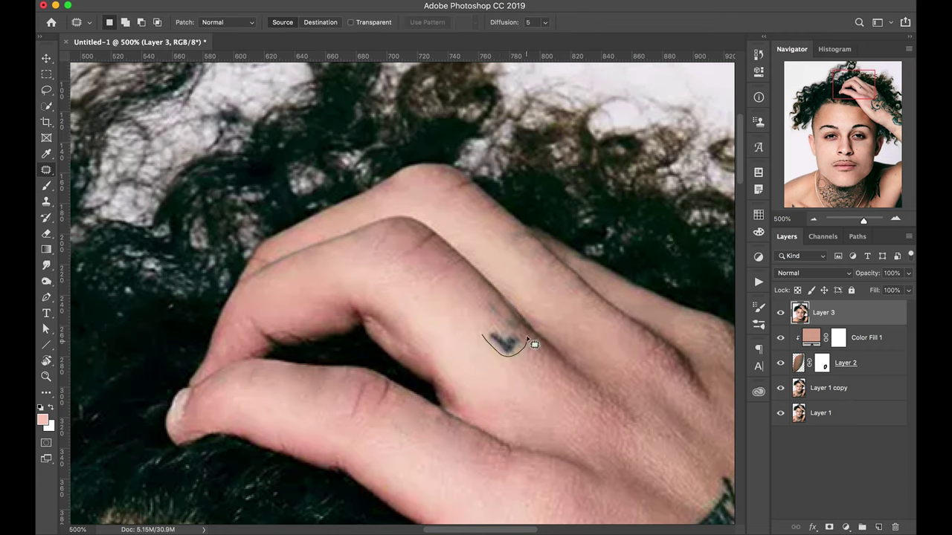
{"action": "left_click_drag", "start_coordinate": [531, 339], "coordinate": [538, 330]}
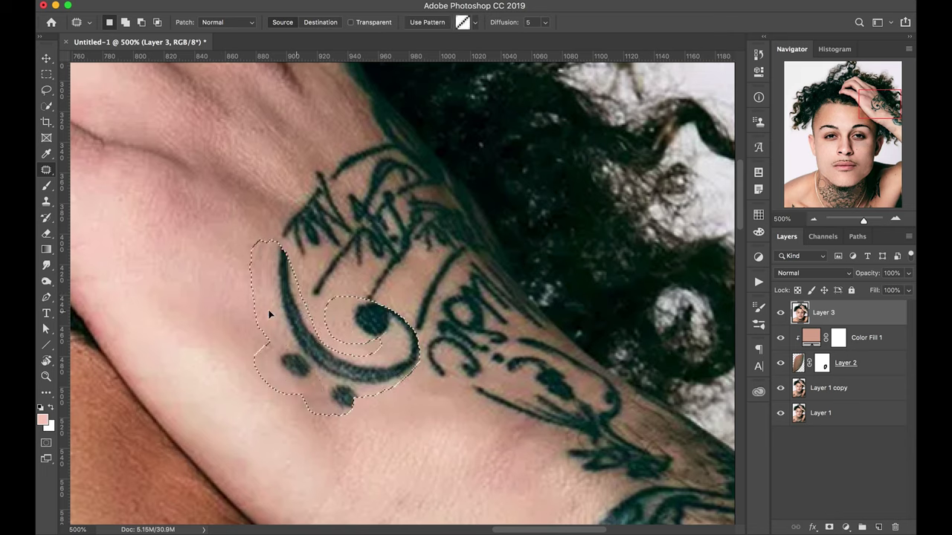
- Patch away the clef tattoo on the hand and the wrist tattoo
{"action": "left_click_drag", "start_coordinate": [420, 342], "coordinate": [246, 313]}
{"action": "scroll", "coordinate": [283, 297], "scroll_direction": "right", "scroll_amount": 5}
{"action": "scroll", "coordinate": [283, 297], "scroll_direction": "down", "scroll_amount": 5}
{"action": "left_click_drag", "start_coordinate": [429, 260], "coordinate": [521, 316]}
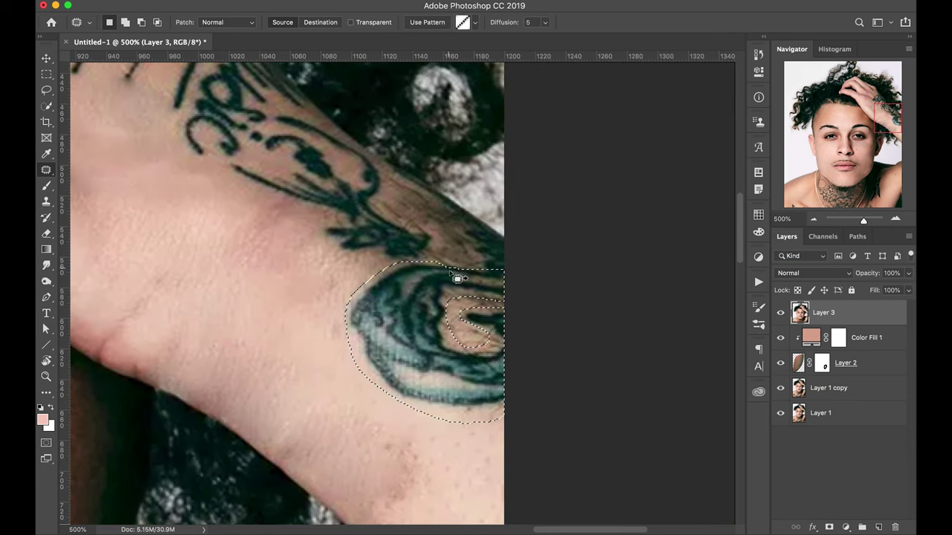
{"action": "left_click_drag", "start_coordinate": [461, 297], "coordinate": [400, 250]}
{"action": "scroll", "coordinate": [402, 297], "scroll_direction": "up", "scroll_amount": 5}
{"action": "scroll", "coordinate": [401, 297], "scroll_direction": "left", "scroll_amount": 4}
{"action": "key", "text": "s"}
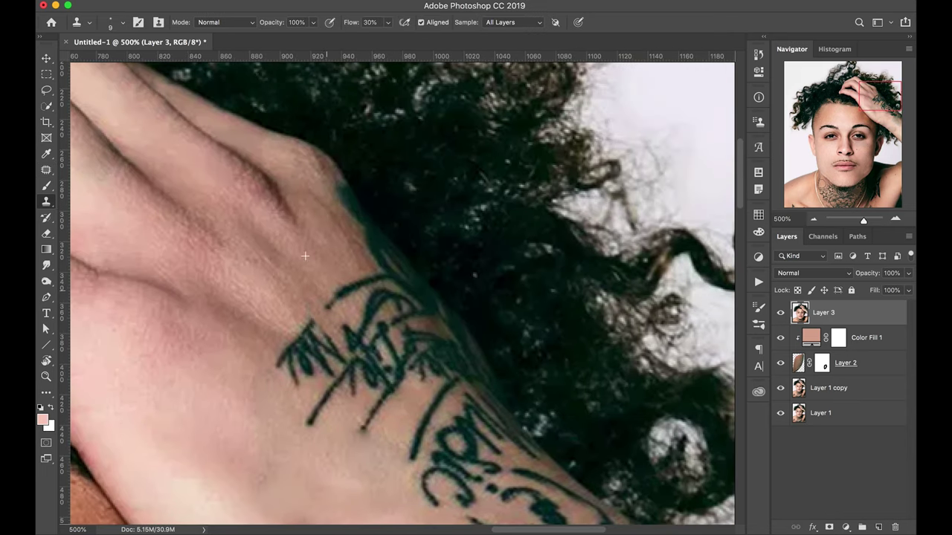
- Patch away the small tattoo on the hand
{"action": "key", "text": "j"}
{"action": "mouse_move", "coordinate": [301, 372]}
{"action": "left_mouse_down"}
{"action": "mouse_move", "coordinate": [320, 398]}
{"action": "mouse_move", "coordinate": [350, 323]}
{"action": "left_mouse_up"}
{"action": "scroll", "coordinate": [253, 327], "scroll_direction": "up", "scroll_amount": 2}
{"action": "scroll", "coordinate": [253, 327], "scroll_direction": "right", "scroll_amount": 3}
{"action": "key", "text": "s"}
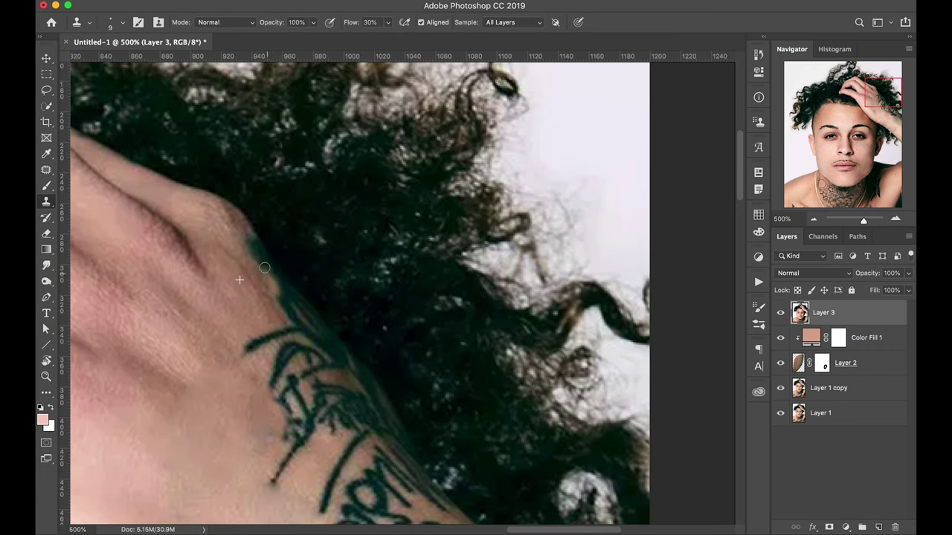
{"action": "scroll", "coordinate": [236, 287], "scroll_direction": "down", "scroll_amount": 5}
{"action": "scroll", "coordinate": [236, 287], "scroll_direction": "right", "scroll_amount": 3}
- Patch the lower curl of the script tattoo with clean skin
{"action": "key", "text": "j"}
{"action": "left_click_drag", "start_coordinate": [301, 344], "coordinate": [388, 444]}
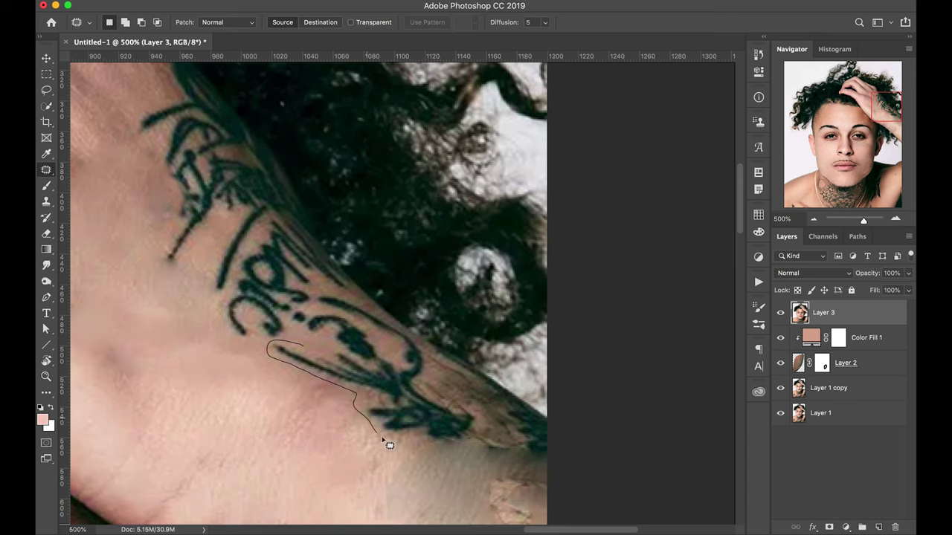
{"action": "left_click_drag", "start_coordinate": [333, 315], "coordinate": [315, 297]}
{"action": "left_click_drag", "start_coordinate": [348, 363], "coordinate": [340, 395]}
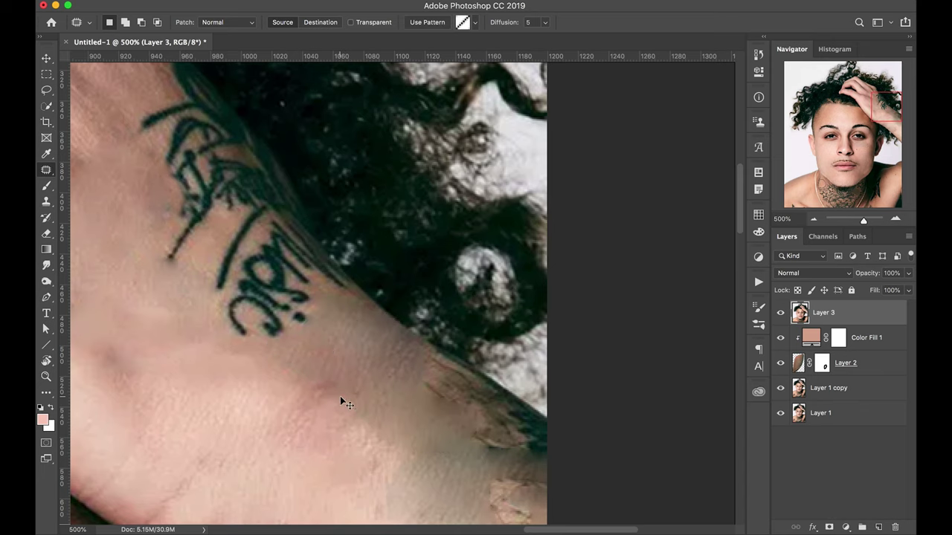
{"action": "scroll", "coordinate": [340, 396], "scroll_direction": "down", "scroll_amount": 2}
{"action": "scroll", "coordinate": [340, 395], "scroll_direction": "right", "scroll_amount": 2}
- Clone smooth skin over the brown marks by the hair with a 30 brush
{"action": "key", "text": "s"}
{"action": "key", "text": "bracketright"}
{"action": "key", "text": "bracketright"}
{"action": "mouse_move", "coordinate": [394, 334]}
{"action": "left_mouse_down"}
{"action": "mouse_move", "coordinate": [476, 446]}
{"action": "mouse_move", "coordinate": [439, 347]}
{"action": "mouse_move", "coordinate": [455, 357]}
{"action": "left_mouse_up"}
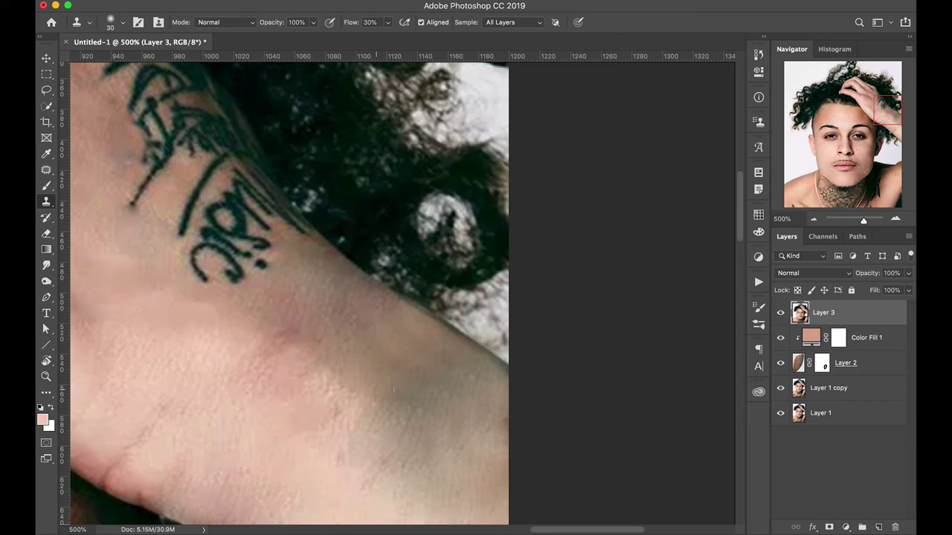
{"action": "key", "text": "b"}
{"action": "scroll", "coordinate": [376, 294], "scroll_direction": "left", "scroll_amount": 5}
{"action": "scroll", "coordinate": [376, 294], "scroll_direction": "up", "scroll_amount": 4}
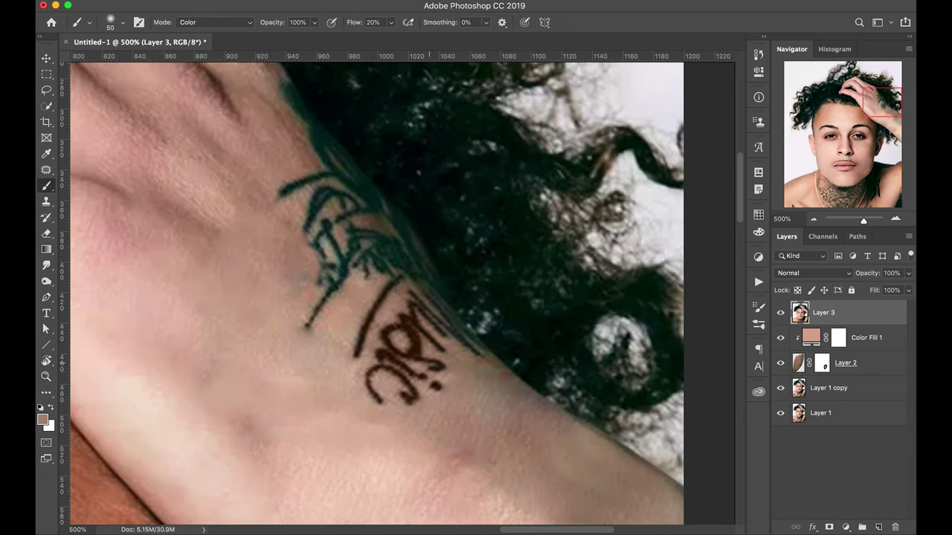
{"action": "scroll", "coordinate": [362, 339], "scroll_direction": "right", "scroll_amount": 4}
- Patch away the remaining parts of the upper script tattoo
{"action": "key", "text": "j"}
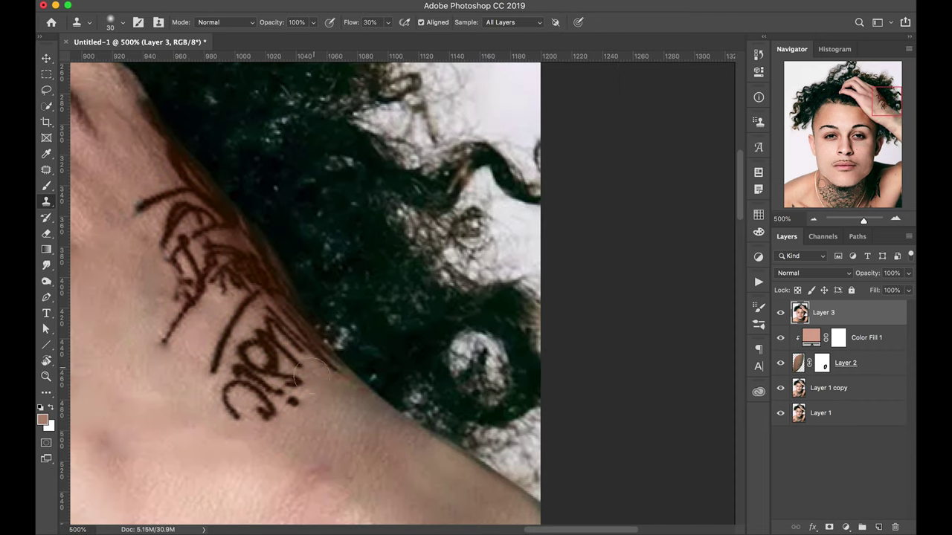
{"action": "left_click_drag", "start_coordinate": [321, 386], "coordinate": [302, 362]}
{"action": "scroll", "coordinate": [302, 361], "scroll_direction": "left", "scroll_amount": 2}
{"action": "scroll", "coordinate": [302, 362], "scroll_direction": "up", "scroll_amount": 2}
{"action": "left_click_drag", "start_coordinate": [227, 235], "coordinate": [231, 345]}
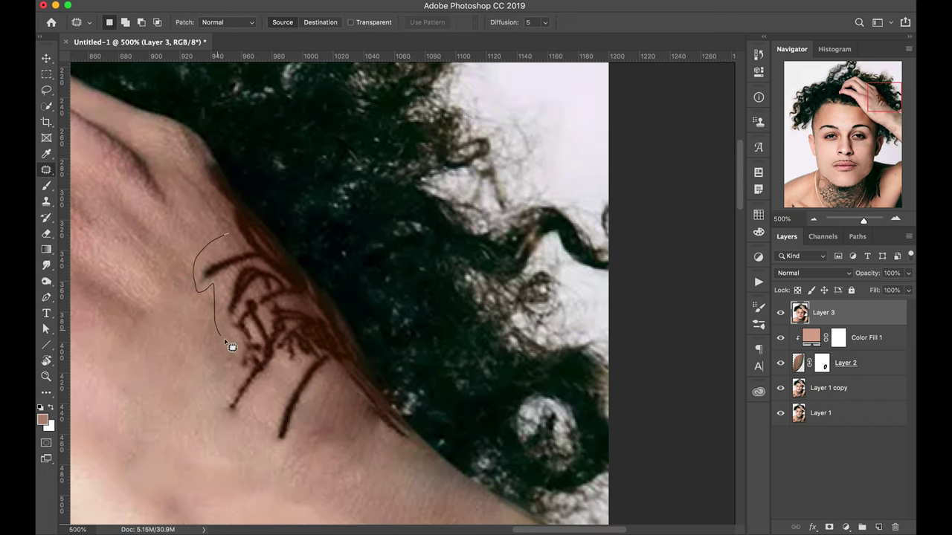
{"action": "mouse_move", "coordinate": [339, 376]}
{"action": "left_mouse_down"}
{"action": "mouse_move", "coordinate": [310, 418]}
{"action": "mouse_move", "coordinate": [406, 467]}
{"action": "left_mouse_up"}
{"action": "scroll", "coordinate": [327, 327], "scroll_direction": "left", "scroll_amount": 3}
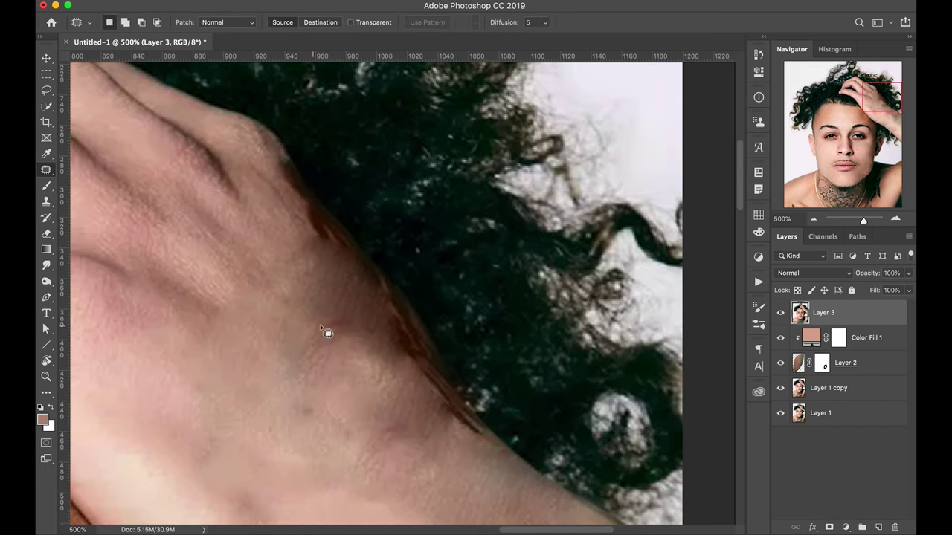
{"action": "key", "text": "ctrl+d"}
{"action": "scroll", "coordinate": [397, 418], "scroll_direction": "down", "scroll_amount": 2}
{"action": "scroll", "coordinate": [312, 397], "scroll_direction": "right", "scroll_amount": 2}
- Brighten the dark hand edge with cloned skin and patch a leftover wrist mark
{"action": "key", "text": "s"}
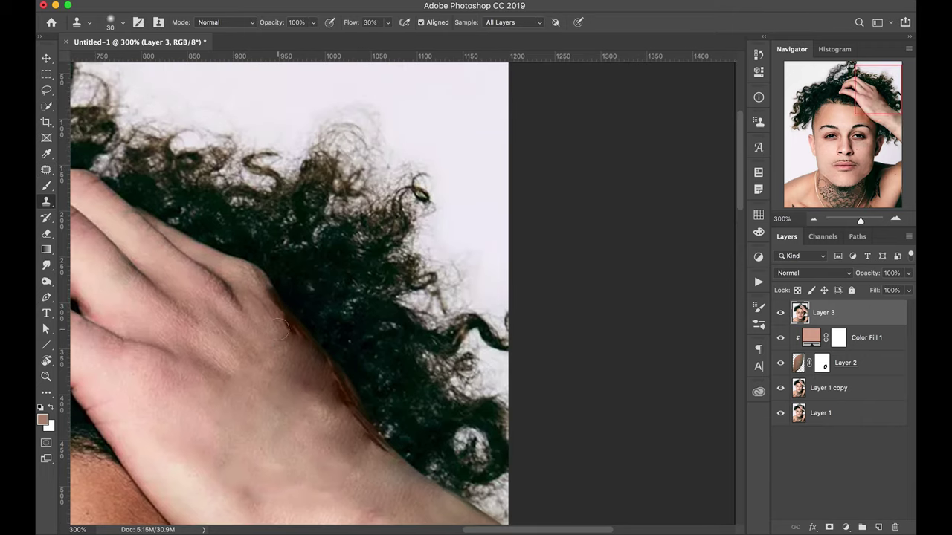
{"action": "left_click_drag", "start_coordinate": [319, 392], "coordinate": [379, 455]}
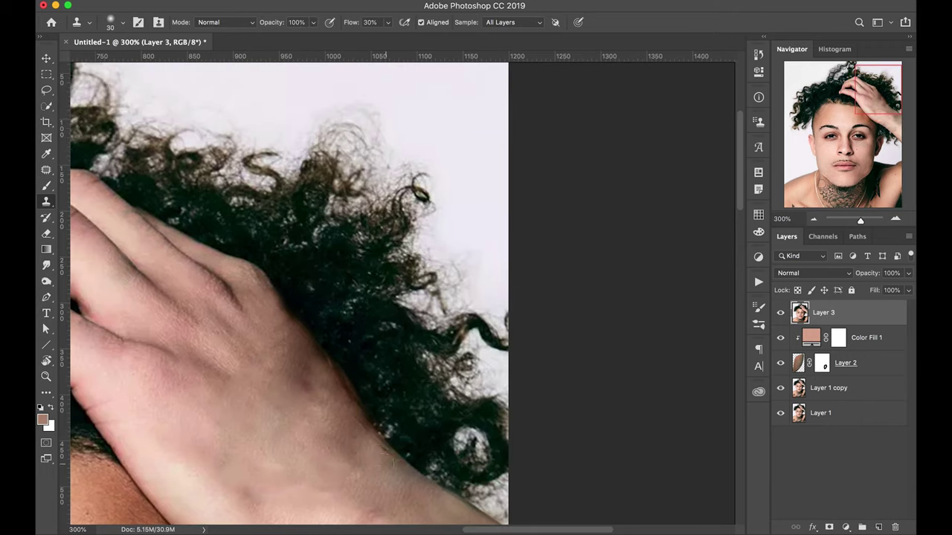
{"action": "left_click_drag", "start_coordinate": [312, 371], "coordinate": [333, 408]}
{"action": "key", "text": "j"}
{"action": "left_click_drag", "start_coordinate": [290, 347], "coordinate": [313, 394]}
{"action": "scroll", "coordinate": [346, 435], "scroll_direction": "down", "scroll_amount": 3}
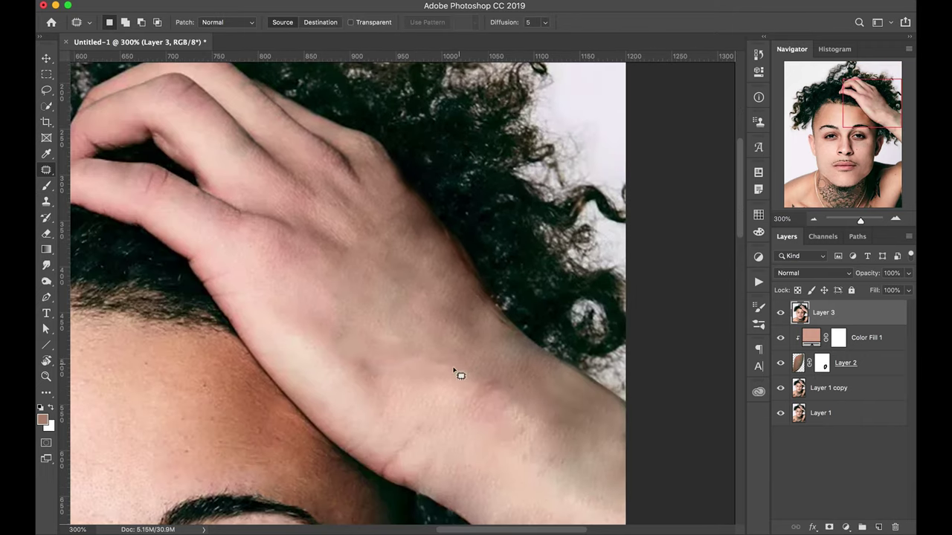
{"action": "scroll", "coordinate": [446, 357], "scroll_direction": "left", "scroll_amount": 2}
{"action": "left_click_drag", "start_coordinate": [565, 388], "coordinate": [622, 452]}
{"action": "scroll", "coordinate": [478, 388], "scroll_direction": "left", "scroll_amount": 2}
- Clone Stamp clean skin over the dark shape on the side of the neck
{"action": "scroll", "coordinate": [446, 233], "scroll_direction": "down", "scroll_amount": 5}
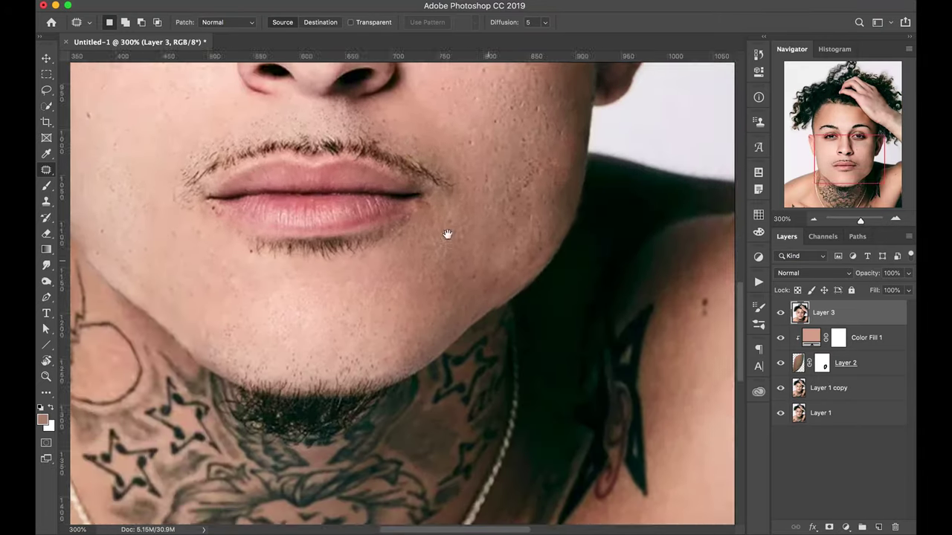
{"action": "scroll", "coordinate": [433, 394], "scroll_direction": "down", "scroll_amount": 3}
{"action": "key", "text": "s"}
{"action": "scroll", "coordinate": [483, 390], "scroll_direction": "right", "scroll_amount": 2}
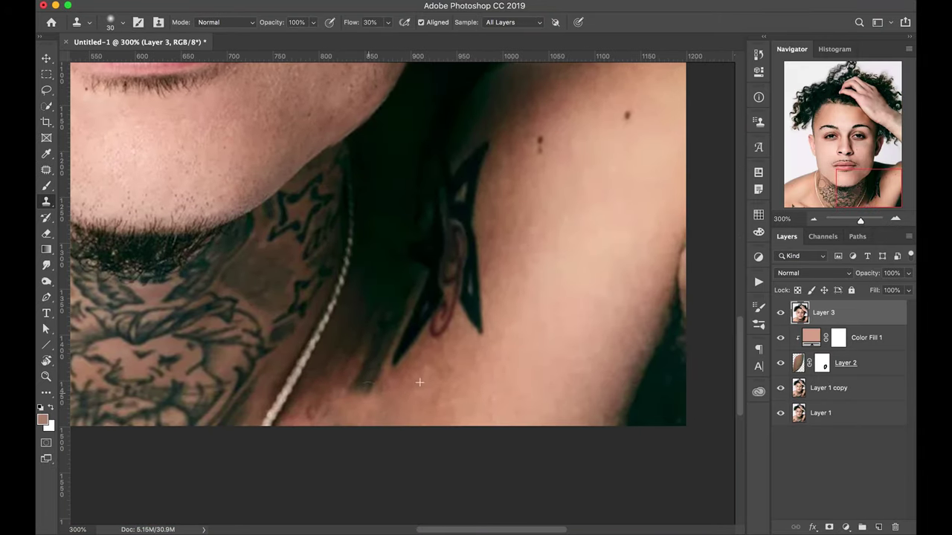
{"action": "scroll", "coordinate": [503, 209], "scroll_direction": "up", "scroll_amount": 3}
{"action": "left_click_drag", "start_coordinate": [449, 238], "coordinate": [345, 416]}
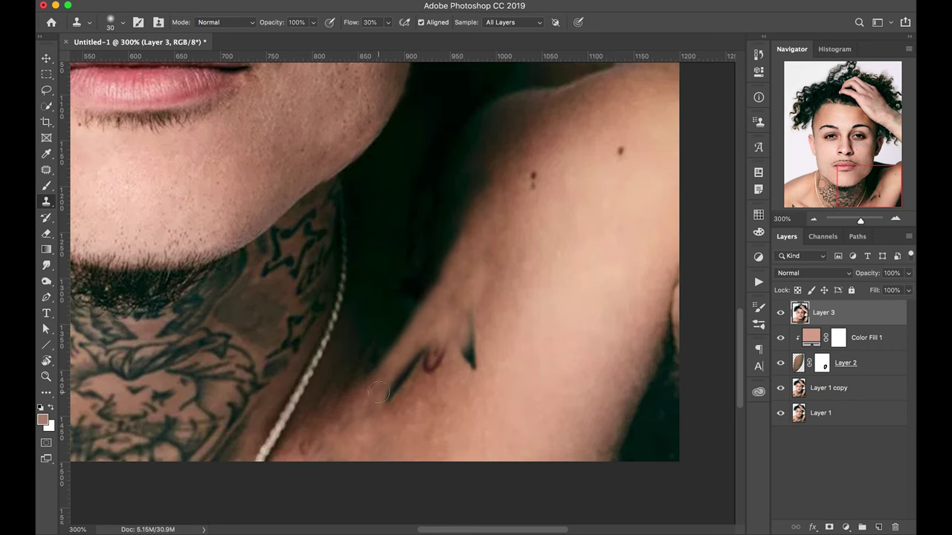
- Patch the remaining dark marks near the shoulder with clean skin
{"action": "key", "text": "j"}
{"action": "left_click_drag", "start_coordinate": [490, 294], "coordinate": [500, 315]}
{"action": "left_click_drag", "start_coordinate": [431, 357], "coordinate": [535, 349]}
{"action": "scroll", "coordinate": [574, 297], "scroll_direction": "left", "scroll_amount": 2}
{"action": "scroll", "coordinate": [634, 292], "scroll_direction": "down", "scroll_amount": 5}
{"action": "scroll", "coordinate": [312, 380], "scroll_direction": "left", "scroll_amount": 5}
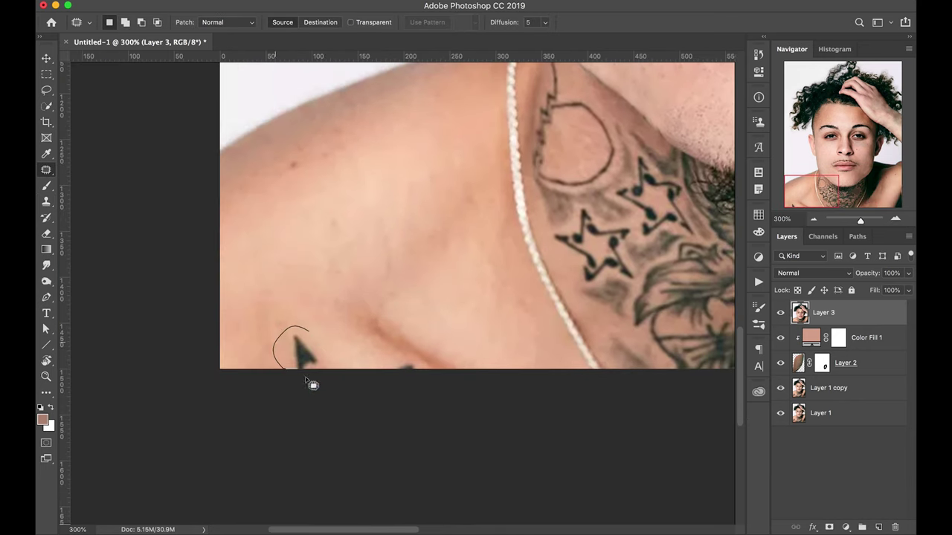
{"action": "scroll", "coordinate": [324, 297], "scroll_direction": "right", "scroll_amount": 3}
{"action": "scroll", "coordinate": [325, 297], "scroll_direction": "up", "scroll_amount": 2}
- Patch out the circle tattoo on the neck
{"action": "key", "text": "ctrl+r"}
{"action": "mouse_move", "coordinate": [392, 192]}
{"action": "left_mouse_down"}
{"action": "mouse_move", "coordinate": [374, 255]}
{"action": "mouse_move", "coordinate": [382, 167]}
{"action": "left_mouse_up"}
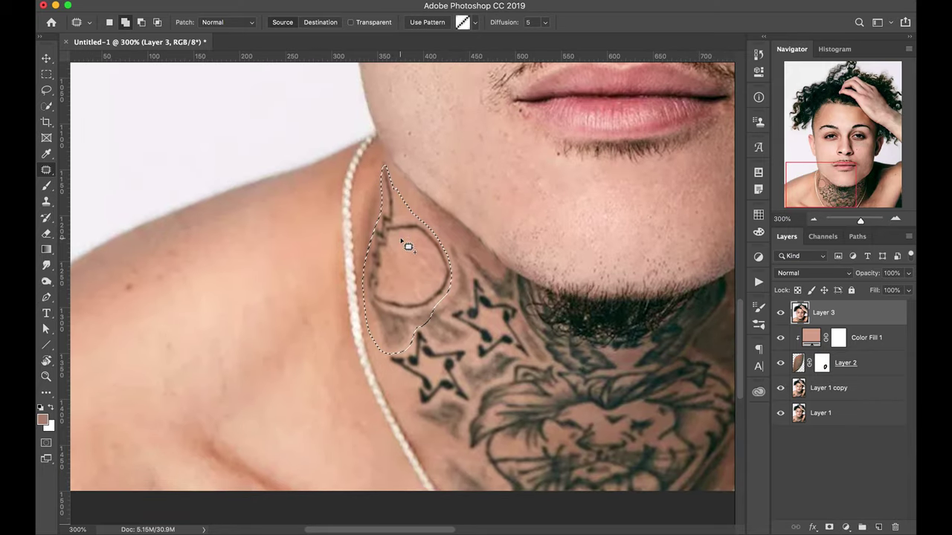
{"action": "left_click_drag", "start_coordinate": [404, 244], "coordinate": [405, 283]}
{"action": "key", "text": "ctrl+d"}
- Patch out both star tattoos on the left side of the neck using skin from the left
{"action": "scroll", "coordinate": [267, 233], "scroll_direction": "down", "scroll_amount": 3}
{"action": "scroll", "coordinate": [266, 233], "scroll_direction": "right", "scroll_amount": 5}
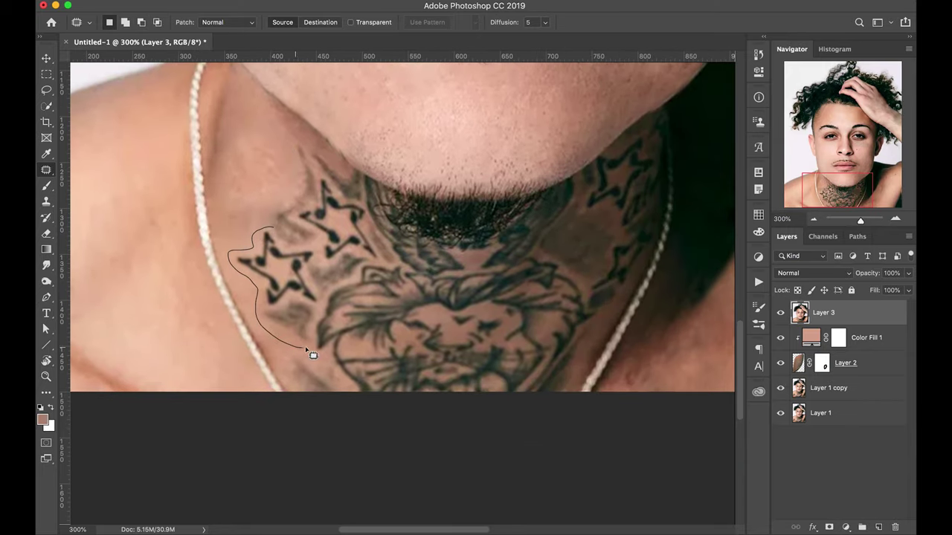
{"action": "left_click_drag", "start_coordinate": [313, 355], "coordinate": [305, 349]}
{"action": "left_click_drag", "start_coordinate": [275, 283], "coordinate": [148, 287]}
{"action": "key", "text": "ctrl+d"}
{"action": "scroll", "coordinate": [334, 304], "scroll_direction": "down", "scroll_amount": 3}
{"action": "scroll", "coordinate": [334, 305], "scroll_direction": "right", "scroll_amount": 2}
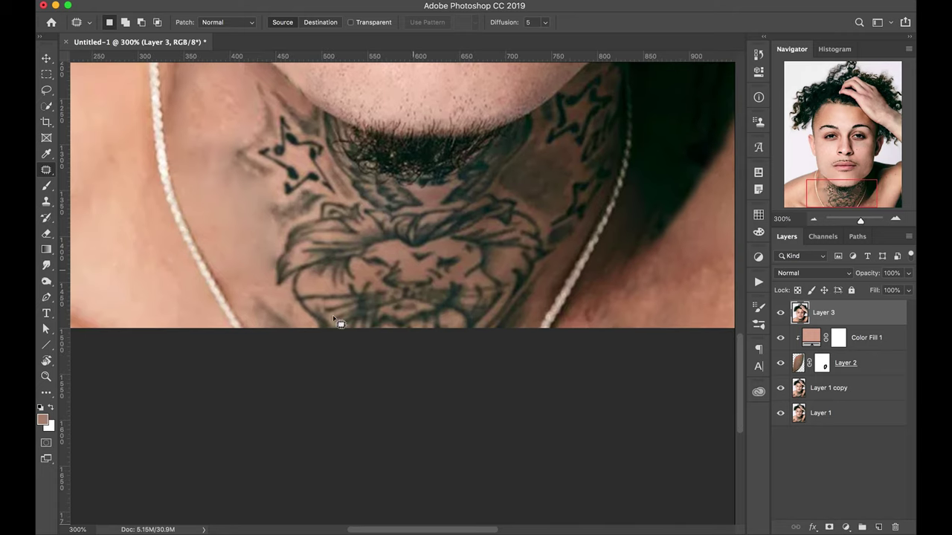
{"action": "scroll", "coordinate": [283, 323], "scroll_direction": "up", "scroll_amount": 3}
{"action": "left_click_drag", "start_coordinate": [272, 317], "coordinate": [253, 157]}
{"action": "left_click_drag", "start_coordinate": [271, 290], "coordinate": [128, 291]}
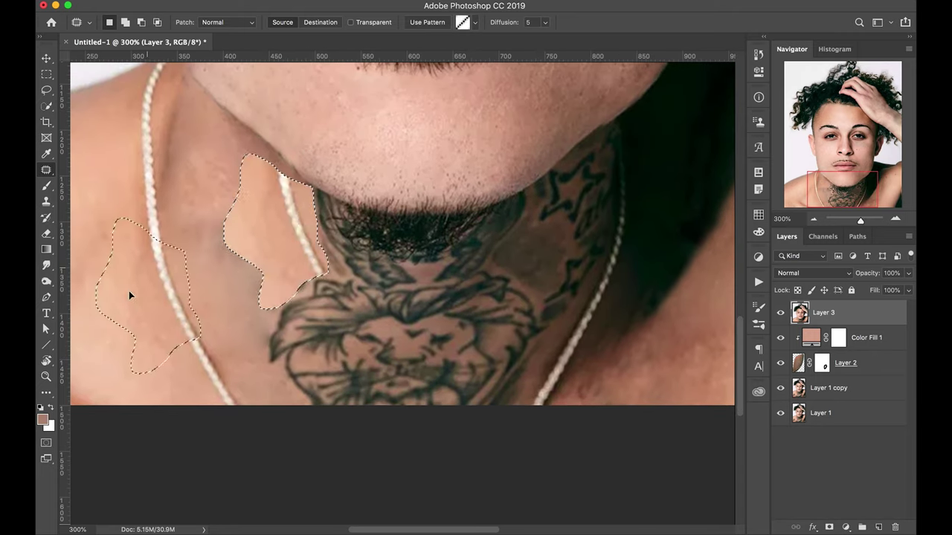
{"action": "key", "text": "ctrl+d"}
- Patch the star tattoos on the right side of the neck with clean skin
{"action": "key", "text": "s"}
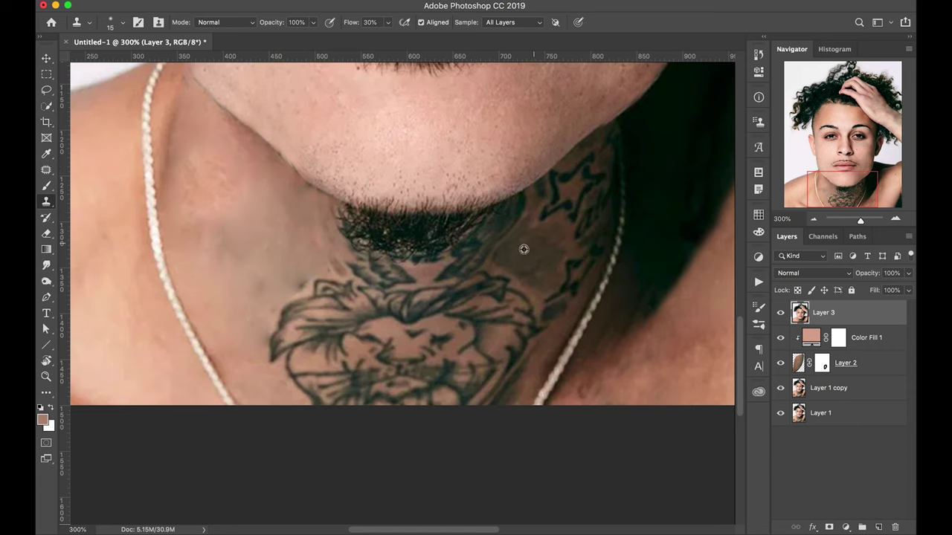
{"action": "scroll", "coordinate": [425, 388], "scroll_direction": "right", "scroll_amount": 5}
{"action": "scroll", "coordinate": [426, 388], "scroll_direction": "up", "scroll_amount": 1}
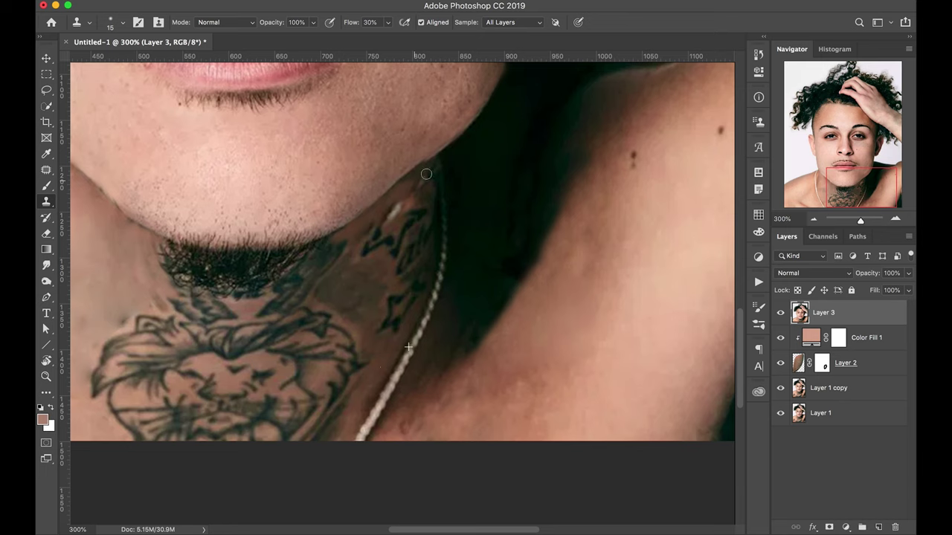
{"action": "key", "text": "j"}
{"action": "left_click_drag", "start_coordinate": [372, 216], "coordinate": [386, 334]}
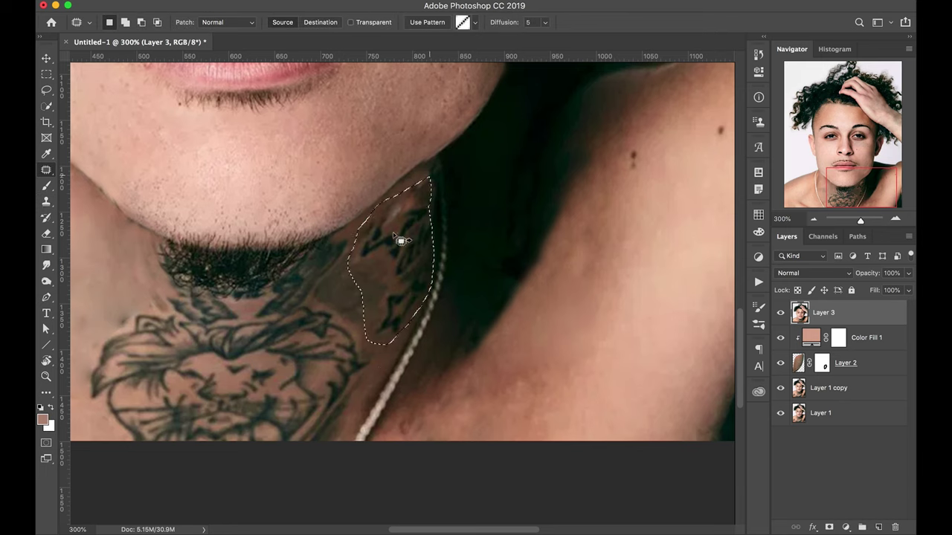
{"action": "left_click_drag", "start_coordinate": [402, 245], "coordinate": [521, 265]}
{"action": "key", "text": "ctrl+d"}
- Clone Stamp in Darken mode at 48% opacity along the chin and neck edge
{"action": "key", "text": "s"}
{"action": "key", "text": "4"}
{"action": "key", "text": "8"}
{"action": "left_click", "coordinate": [223, 22]}
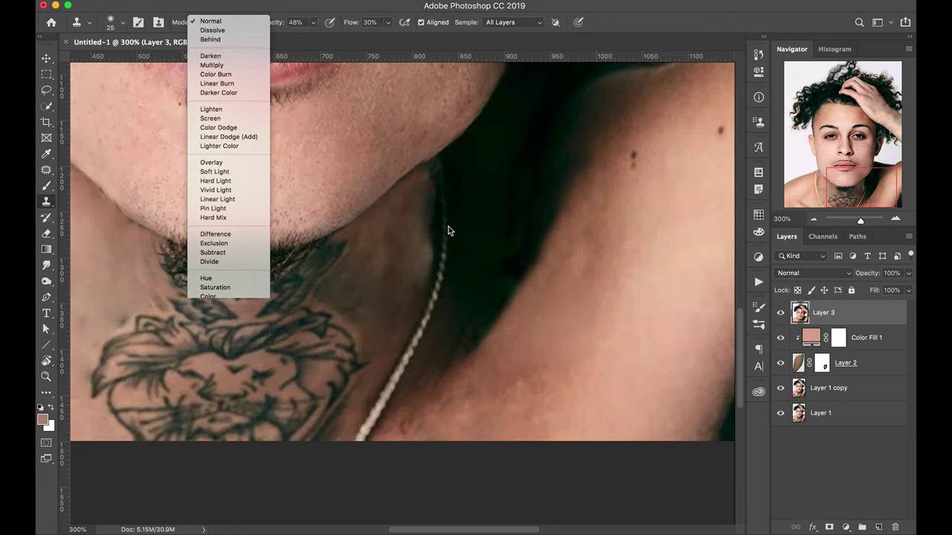
{"action": "left_click", "coordinate": [215, 55]}
{"action": "mouse_move", "coordinate": [417, 201]}
{"action": "left_mouse_down"}
{"action": "mouse_move", "coordinate": [436, 165]}
{"action": "mouse_move", "coordinate": [426, 276]}
{"action": "mouse_move", "coordinate": [394, 196]}
{"action": "left_mouse_up"}
- Reset Clone Stamp to Normal at 99% opacity and clone lighter skin under the beard
{"action": "scroll", "coordinate": [388, 214], "scroll_direction": "down", "scroll_amount": 3}
{"action": "scroll", "coordinate": [388, 214], "scroll_direction": "left", "scroll_amount": 3}
{"action": "key", "text": "9"}
{"action": "key", "text": "9"}
{"action": "left_click", "coordinate": [223, 21]}
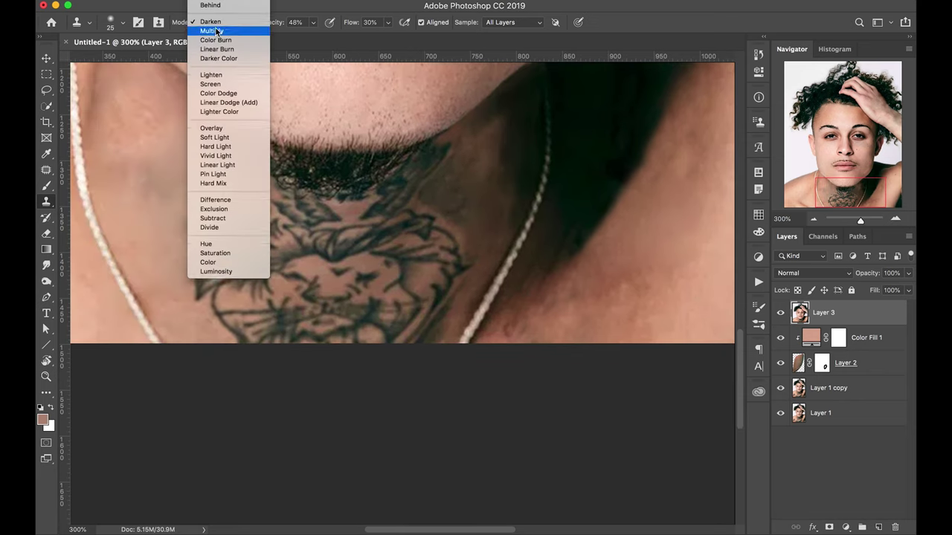
{"action": "left_click", "coordinate": [215, 16]}
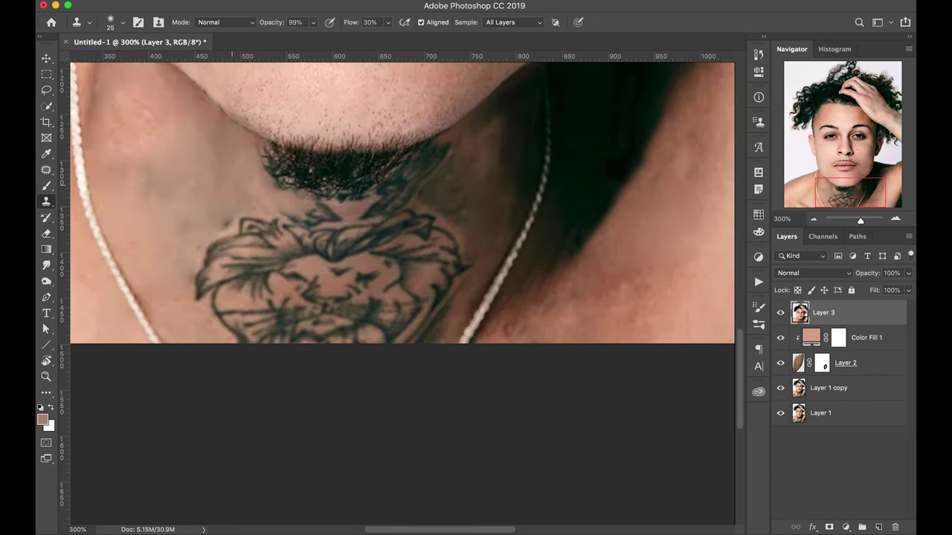
{"action": "left_click", "coordinate": [332, 206]}
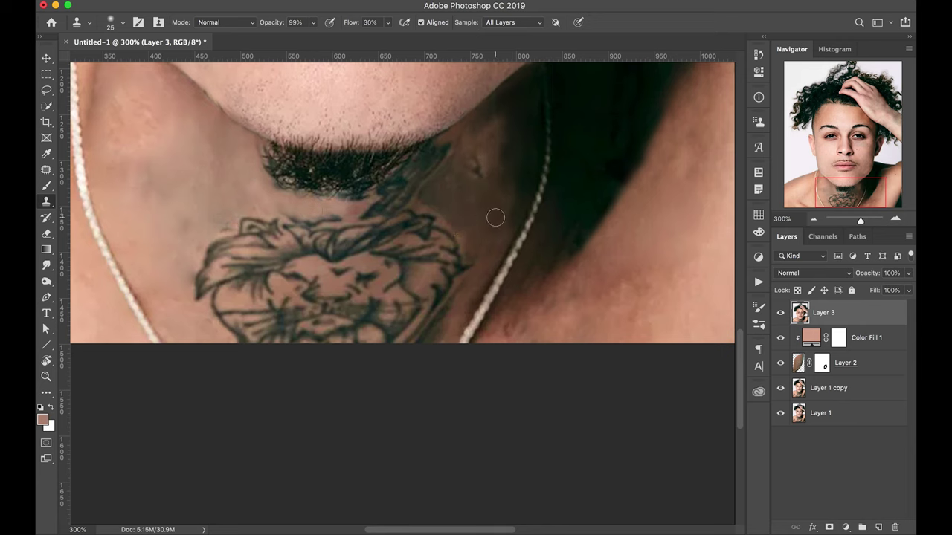
- Patch the lion tattoo on the neck with clean skin from elsewhere
{"action": "key", "text": "j"}
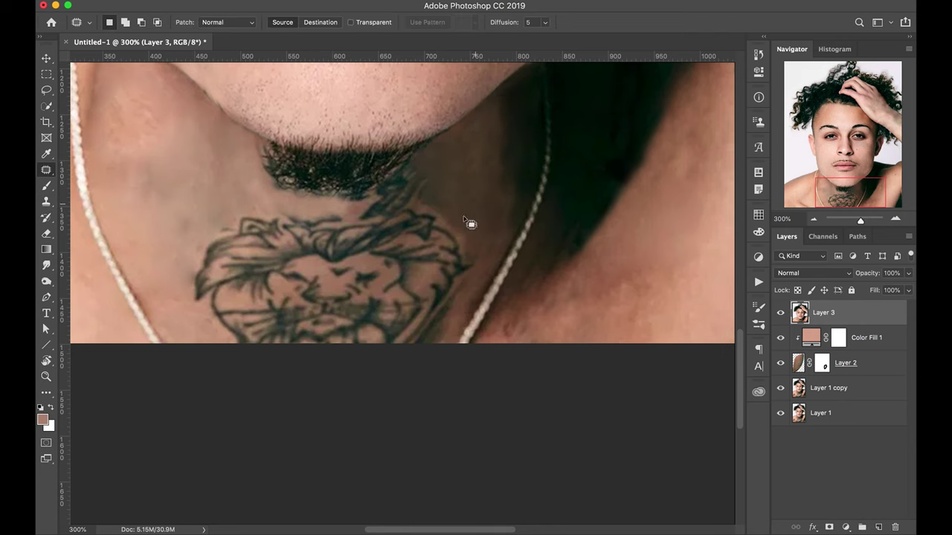
{"action": "left_click_drag", "start_coordinate": [479, 243], "coordinate": [439, 202]}
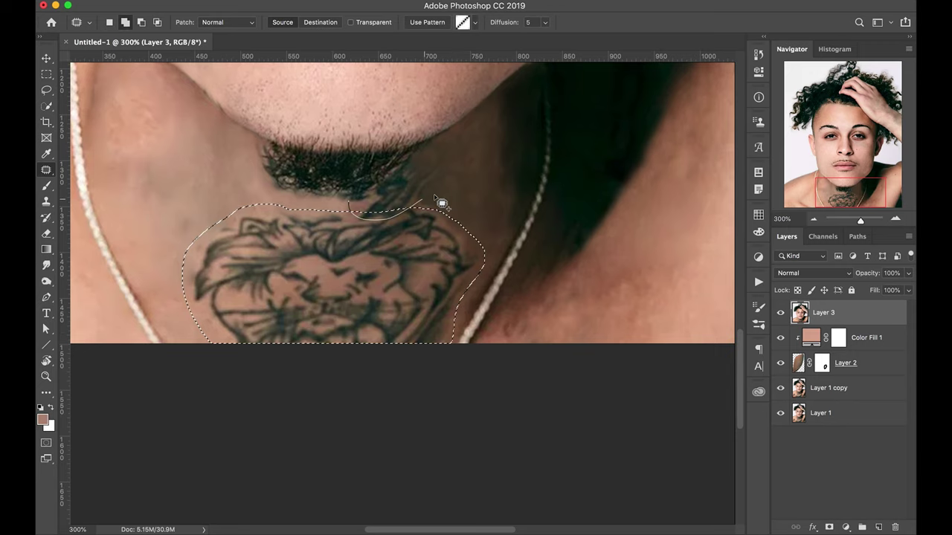
{"action": "key", "text": "ctrl+minus"}
{"action": "key", "text": "ctrl+minus"}
{"action": "key", "text": "ctrl+minus"}
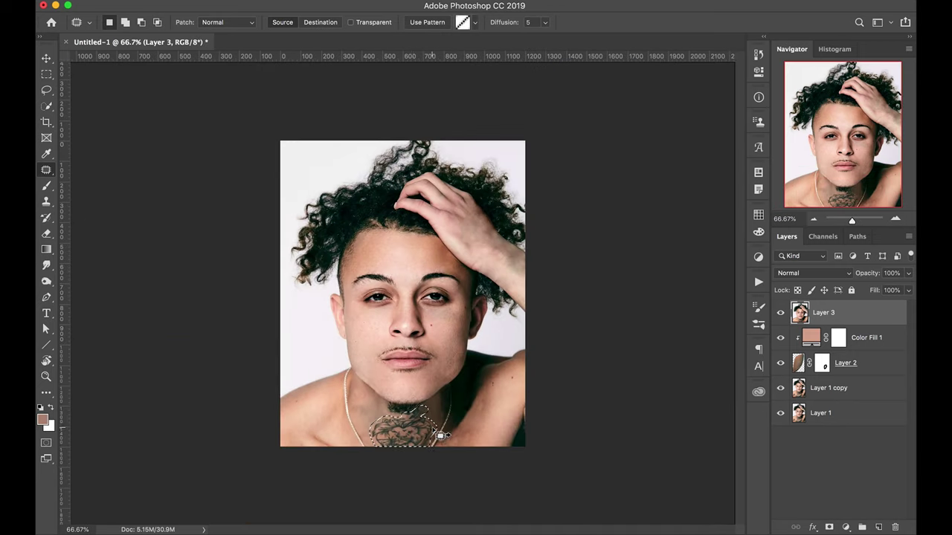
{"action": "left_click_drag", "start_coordinate": [394, 428], "coordinate": [329, 421]}
{"action": "key", "text": "ctrl+d"}
{"action": "key", "text": "ctrl+plus"}
{"action": "key", "text": "ctrl+plus"}
{"action": "key", "text": "ctrl+plus"}
- Patch the red blemish on the neck with nearby clean skin
{"action": "scroll", "coordinate": [468, 221], "scroll_direction": "down", "scroll_amount": 5}
{"action": "left_click_drag", "start_coordinate": [468, 221], "coordinate": [467, 223]}
{"action": "left_click_drag", "start_coordinate": [494, 253], "coordinate": [365, 282]}
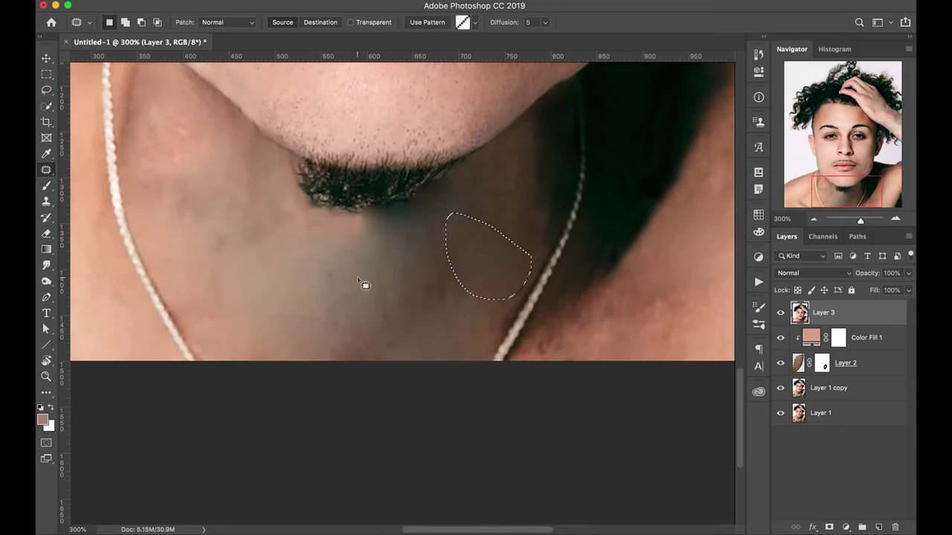
{"action": "key", "text": "ctrl+d"}
{"action": "key", "text": "b"}
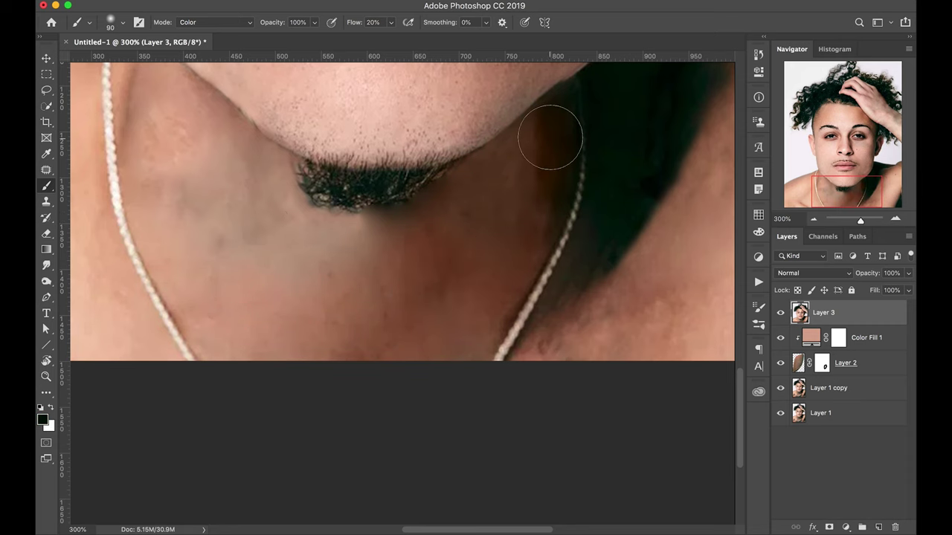
- Copy the beard area to its own layer and flip it horizontally
{"action": "key", "text": "j"}
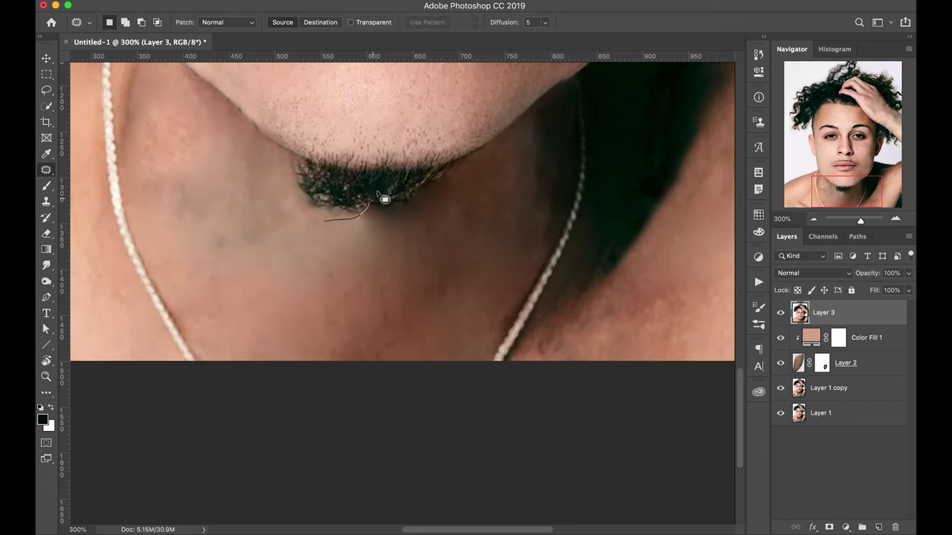
{"action": "left_click_drag", "start_coordinate": [382, 198], "coordinate": [379, 202]}
{"action": "key", "text": "ctrl+j"}
{"action": "key", "text": "ctrl+t"}
{"action": "right_click", "coordinate": [348, 202]}
{"action": "left_click", "coordinate": [385, 356]}
{"action": "left_click", "coordinate": [812, 272]}
- Hide skin tones in the flipped beard copy with Blend If, then merge it into Layer 3
{"action": "left_click", "coordinate": [812, 272]}
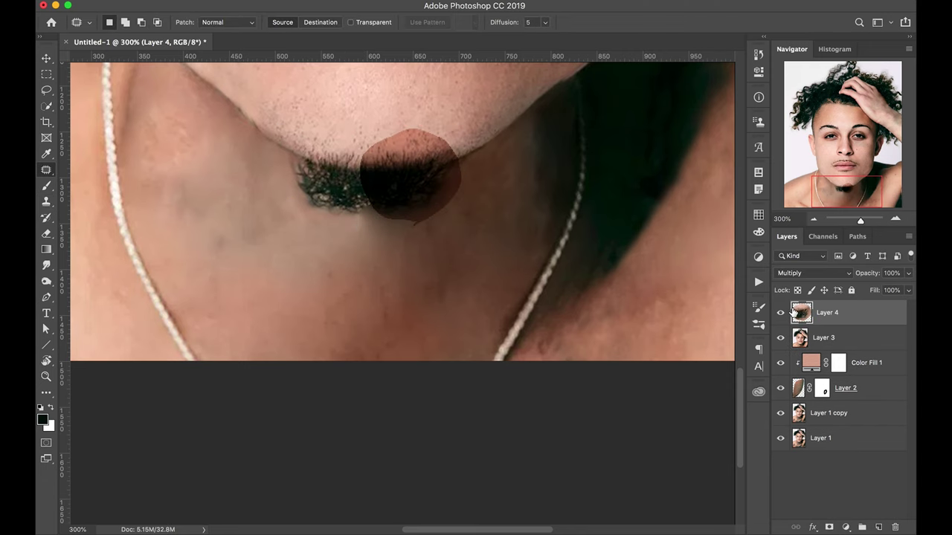
{"action": "right_click", "coordinate": [826, 313]}
{"action": "key", "text": "Escape"}
{"action": "double_click", "coordinate": [862, 312]}
{"action": "left_click_drag", "start_coordinate": [612, 476], "coordinate": [509, 465]}
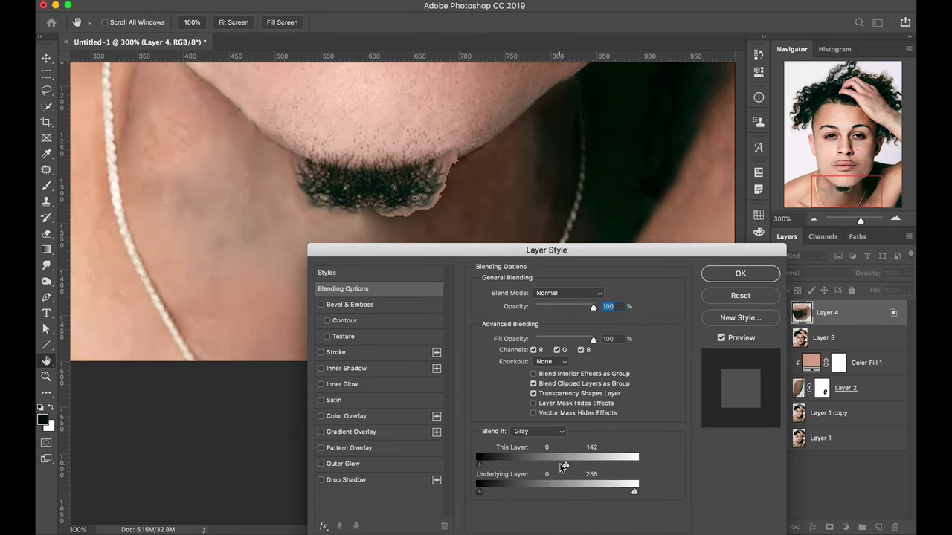
{"action": "left_click", "coordinate": [735, 274]}
{"action": "key", "text": "v"}
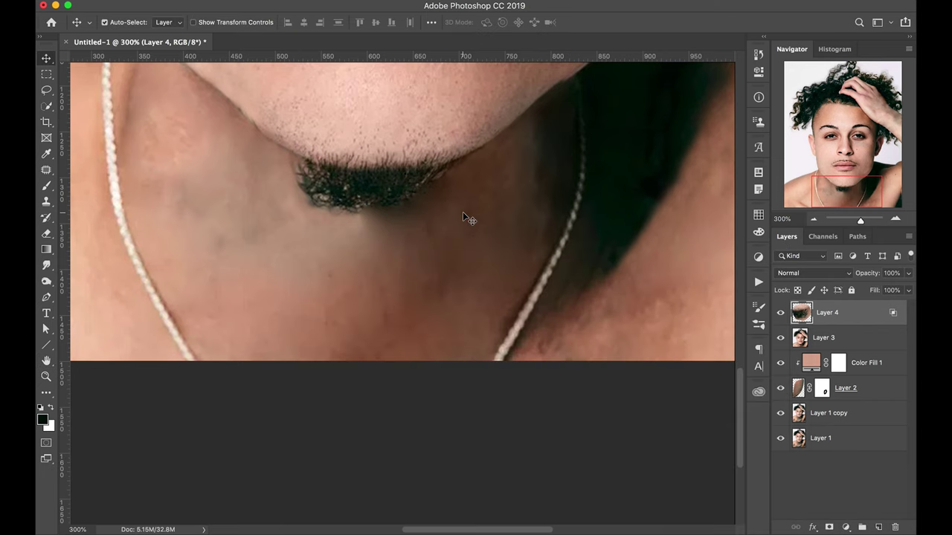
{"action": "key", "text": "ctrl+e"}
- Show the Clone Source panel with the Clone Stamp tool active
{"action": "key", "text": "s"}
{"action": "left_click", "coordinate": [493, 2]}
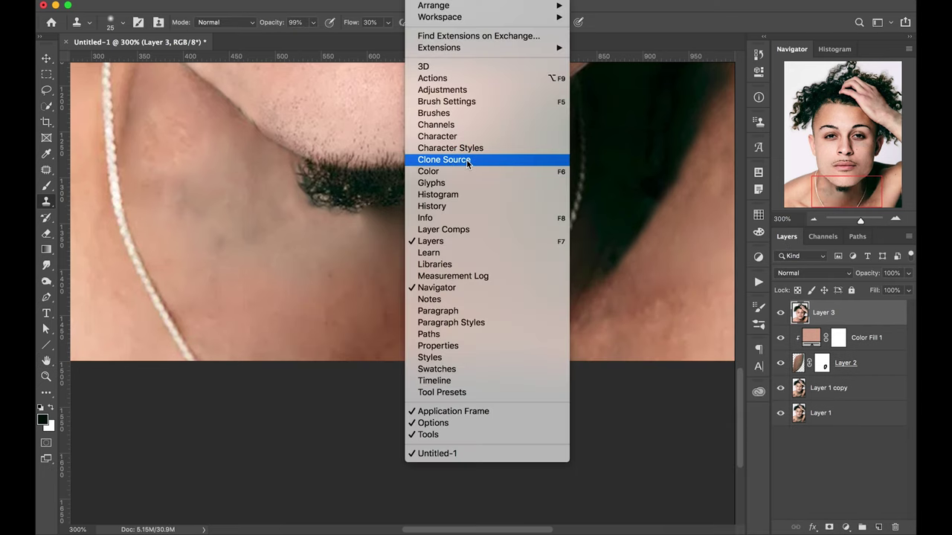
{"action": "left_click", "coordinate": [466, 156]}
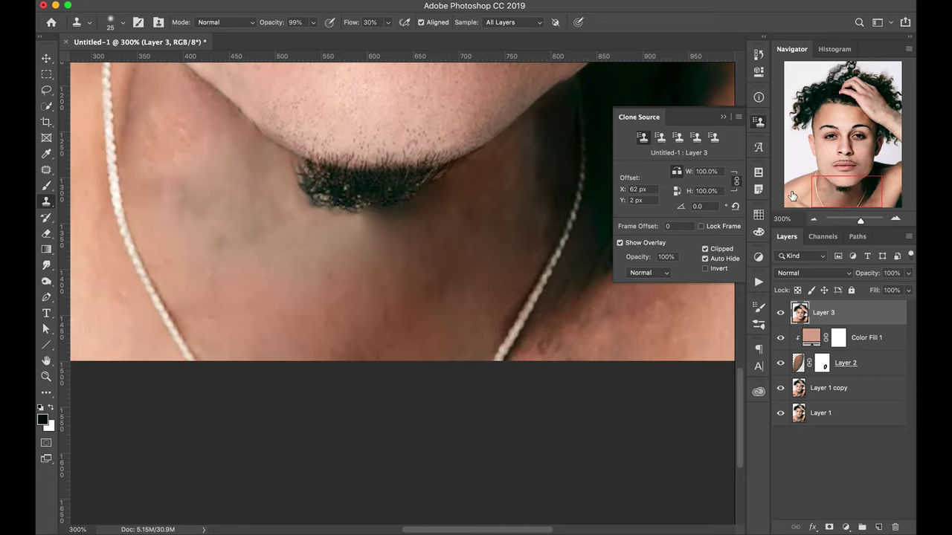
{"action": "scroll", "coordinate": [476, 257], "scroll_direction": "up", "scroll_amount": 5}
{"action": "scroll", "coordinate": [491, 302], "scroll_direction": "up", "scroll_amount": 10}
{"action": "scroll", "coordinate": [491, 302], "scroll_direction": "right", "scroll_amount": 4}
- Run the Frequency Separation action and select the LF layer
{"action": "key", "text": "b"}
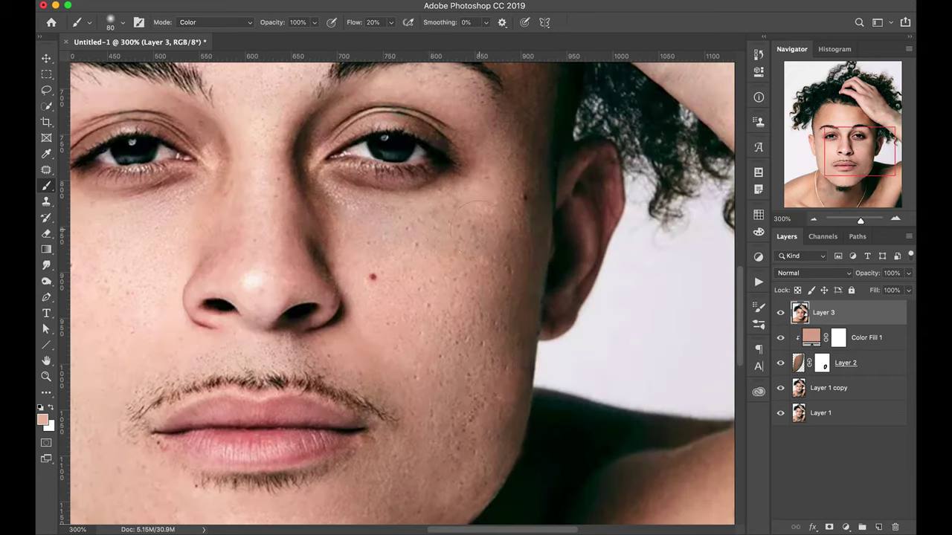
{"action": "scroll", "coordinate": [401, 290], "scroll_direction": "left", "scroll_amount": 4}
{"action": "scroll", "coordinate": [401, 290], "scroll_direction": "down", "scroll_amount": 2}
{"action": "left_click", "coordinate": [759, 281]}
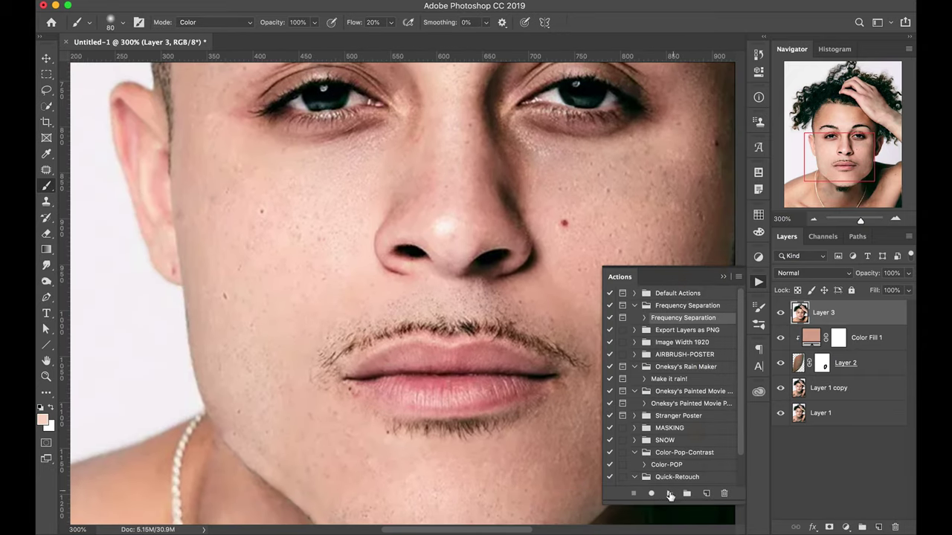
{"action": "left_click", "coordinate": [669, 494]}
{"action": "key", "text": "Return"}
{"action": "left_click", "coordinate": [816, 355]}
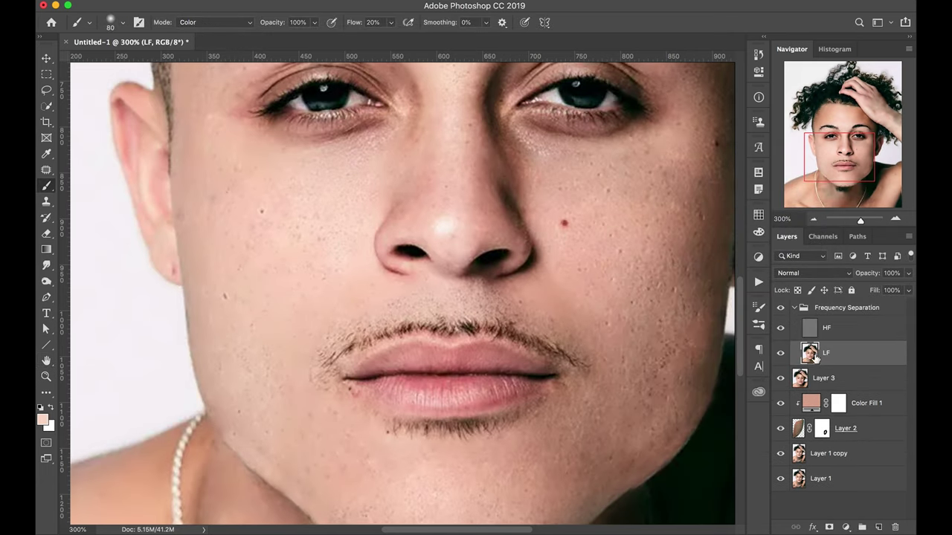
- Lasso and smooth uneven neck areas on the LF layer
{"action": "key", "text": "l"}
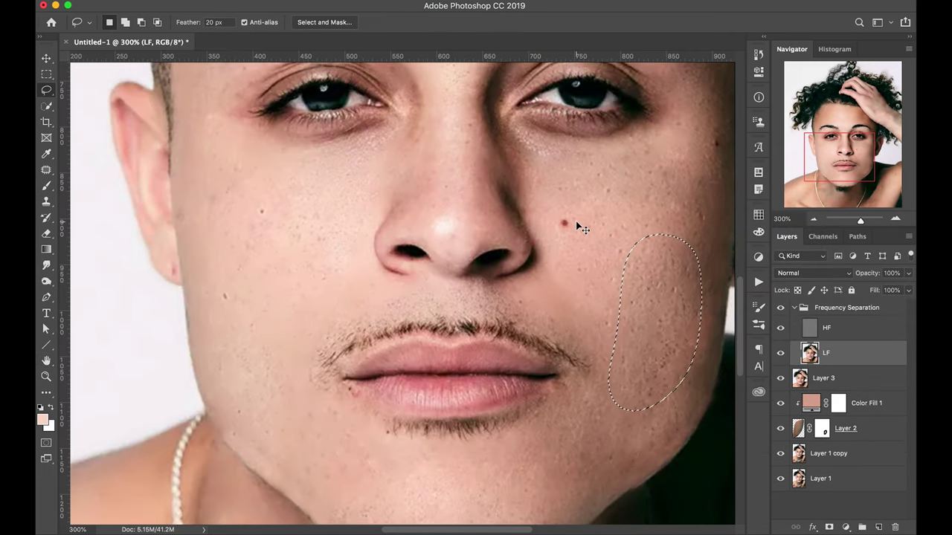
{"action": "scroll", "coordinate": [446, 300], "scroll_direction": "down", "scroll_amount": 5}
{"action": "left_click_drag", "start_coordinate": [335, 216], "coordinate": [245, 223]}
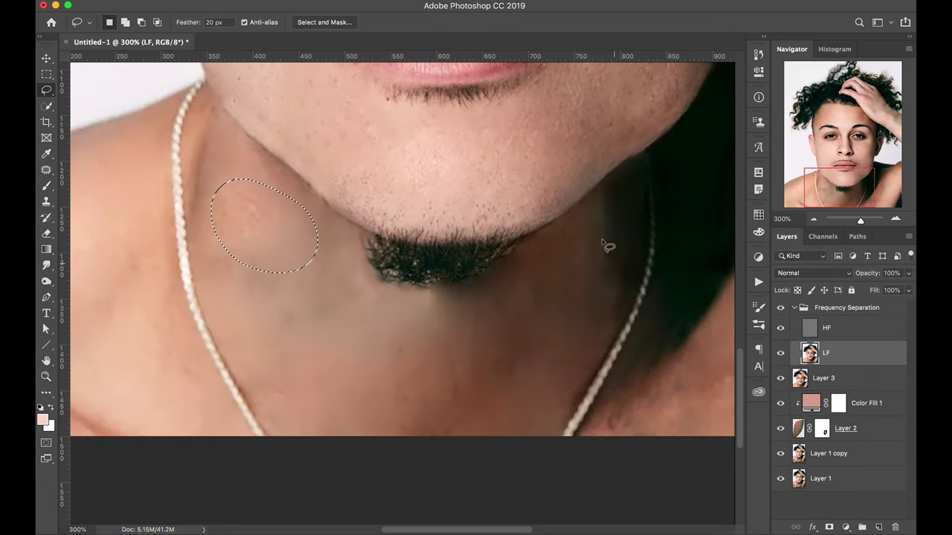
{"action": "left_click_drag", "start_coordinate": [606, 245], "coordinate": [404, 314]}
{"action": "scroll", "coordinate": [562, 277], "scroll_direction": "up", "scroll_amount": 7}
{"action": "key", "text": "ctrl+0"}
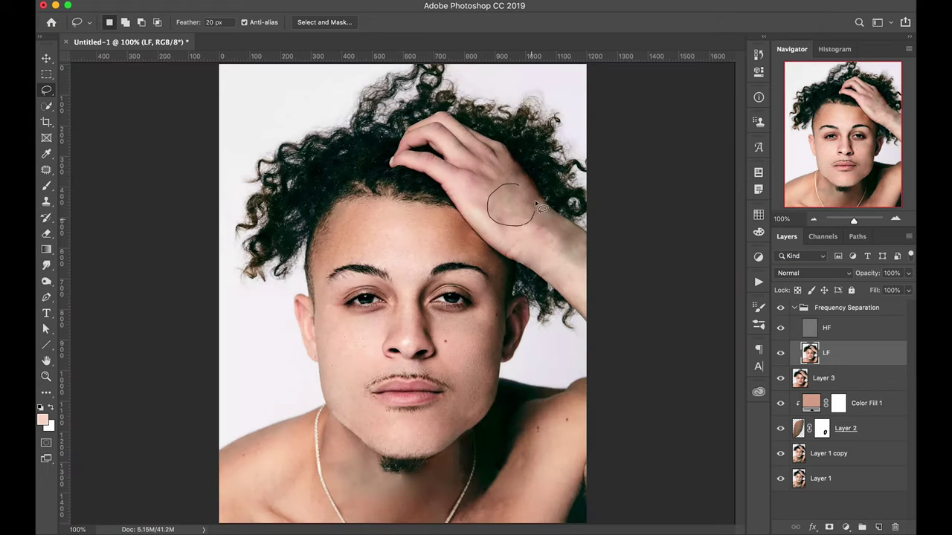
{"action": "key", "text": "ctrl+d"}
- Add a new Overlay-mode layer above the HF layer
{"action": "key", "text": "alt+bracketright"}
{"action": "key", "text": "ctrl+shift+n"}
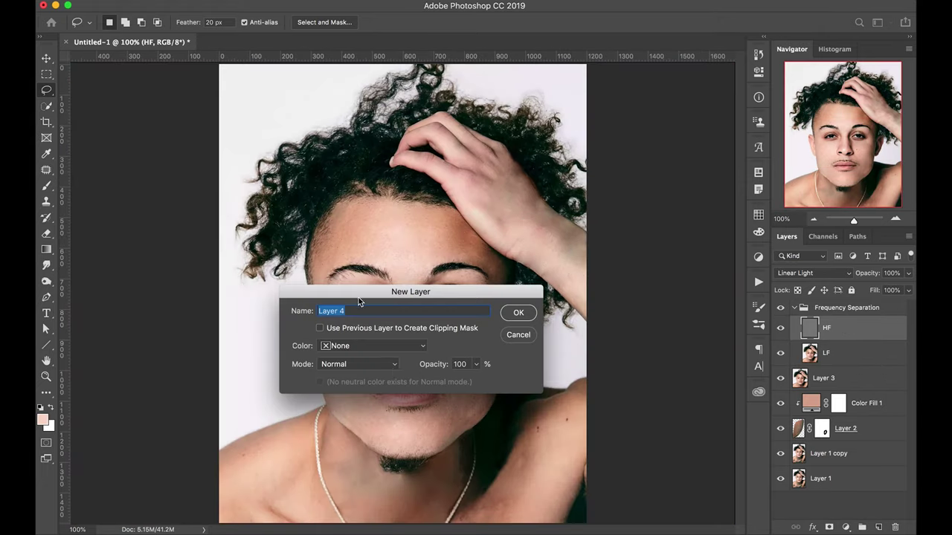
{"action": "left_click", "coordinate": [359, 364]}
{"action": "left_click", "coordinate": [342, 454]}
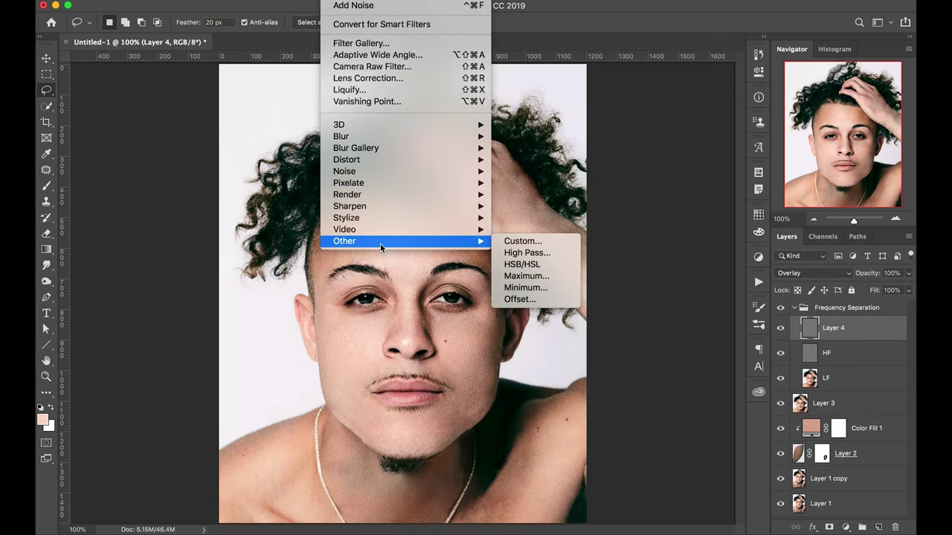
- Apply the Emboss filter with 1-pixel height to the Overlay layer
{"action": "mouse_move", "coordinate": [346, 218]}
{"action": "left_click", "coordinate": [522, 228]}
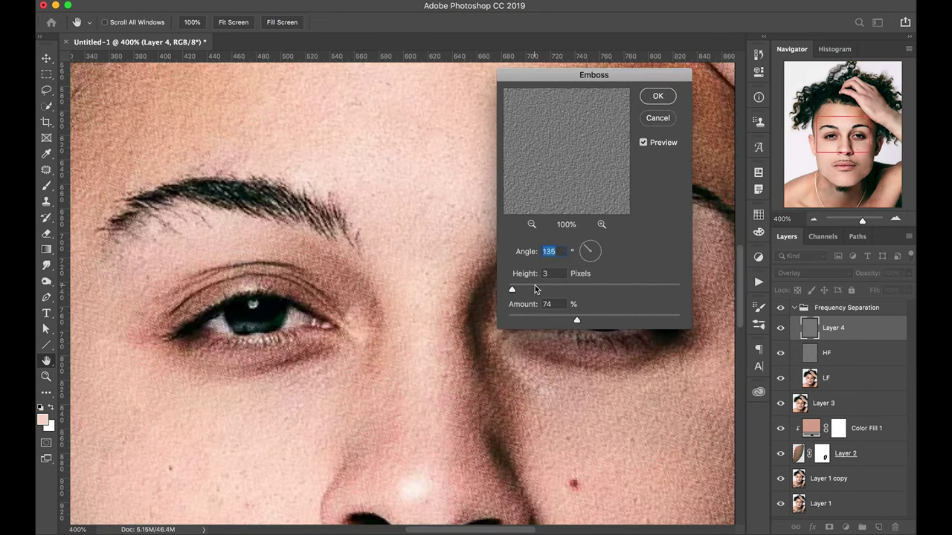
{"action": "left_click_drag", "start_coordinate": [512, 289], "coordinate": [508, 289]}
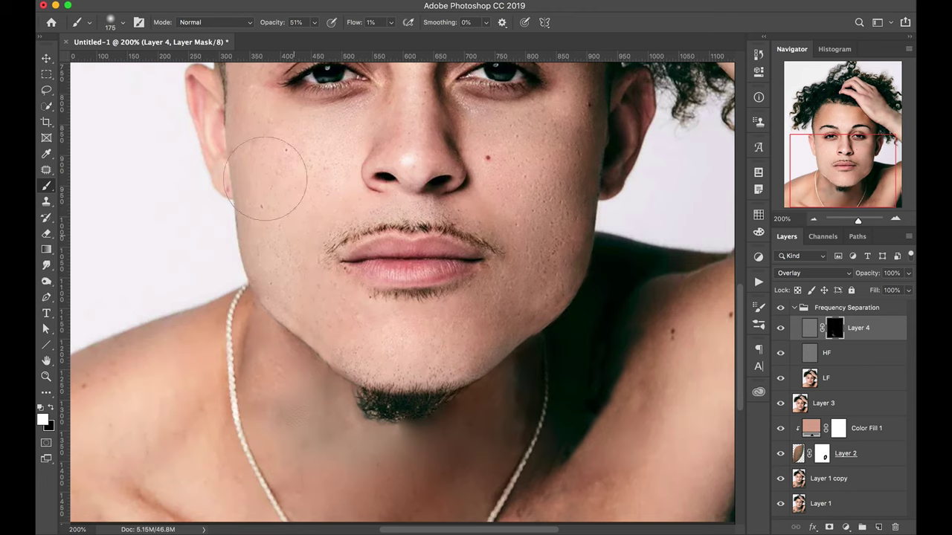
{"action": "key", "text": "ctrl+plus"}
{"action": "scroll", "coordinate": [180, 213], "scroll_direction": "up", "scroll_amount": 3}
{"action": "scroll", "coordinate": [297, 282], "scroll_direction": "right", "scroll_amount": 5}
{"action": "scroll", "coordinate": [433, 362], "scroll_direction": "right", "scroll_amount": 10}
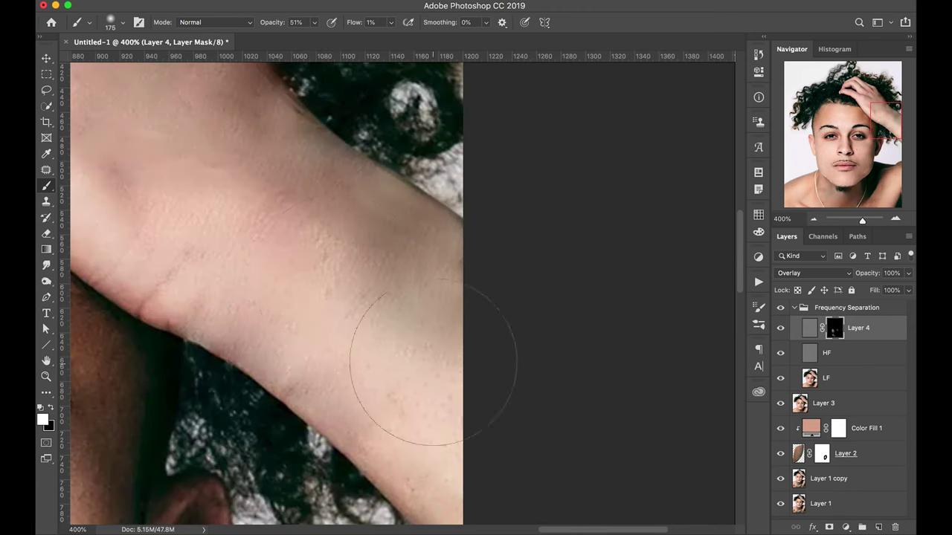
{"action": "scroll", "coordinate": [318, 248], "scroll_direction": "up", "scroll_amount": 5}
{"action": "key", "text": "ctrl+0"}
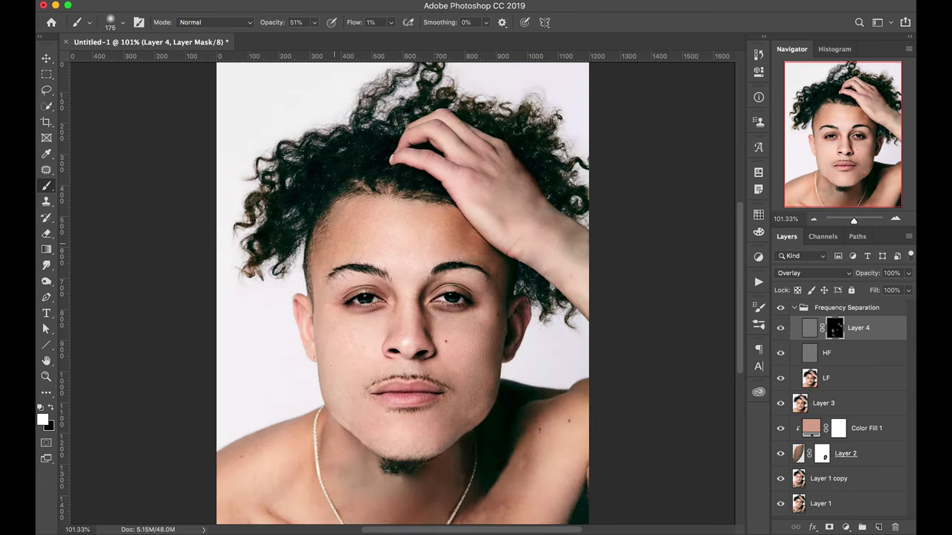
- Add a Color Balance adjustment layer shifting the midtones toward red
{"action": "left_click", "coordinate": [794, 307]}
{"action": "left_click", "coordinate": [845, 527]}
{"action": "left_click", "coordinate": [859, 357]}
{"action": "left_click", "coordinate": [845, 527]}
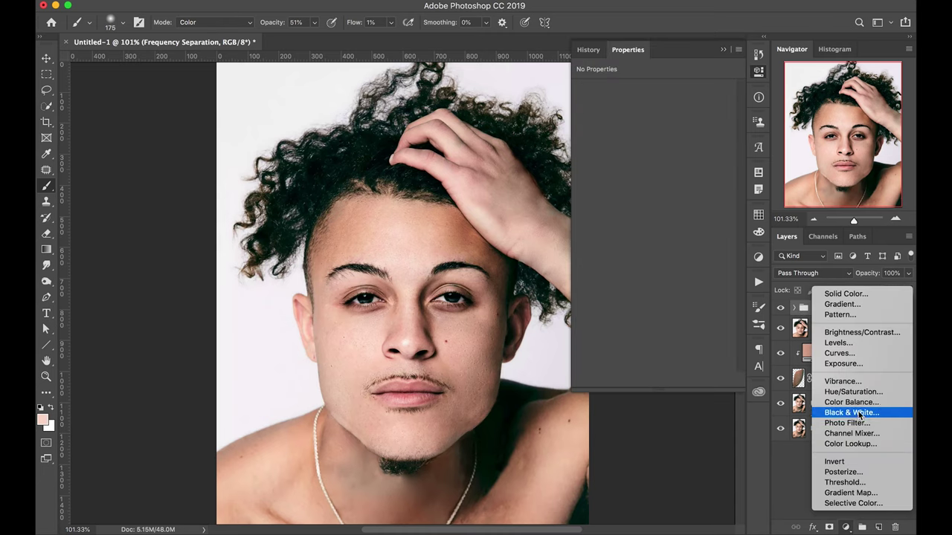
{"action": "left_click", "coordinate": [848, 400]}
{"action": "left_click_drag", "start_coordinate": [637, 119], "coordinate": [640, 121]}
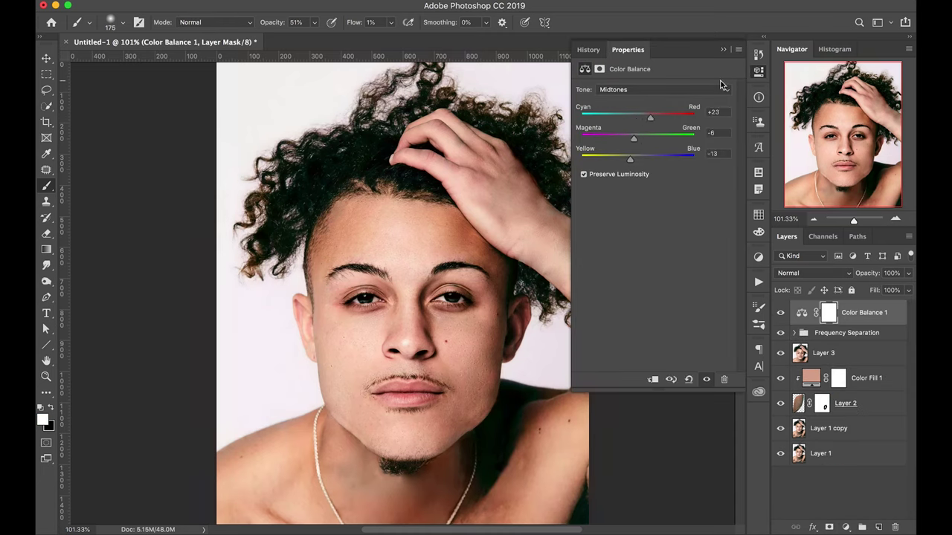
{"action": "left_click", "coordinate": [758, 70]}
- Stamp visible layers to Layer 5; apply Camera Raw red-primary hue, Contrast +13, Clarity +20
{"action": "key", "text": "ctrl+shift+alt+e"}
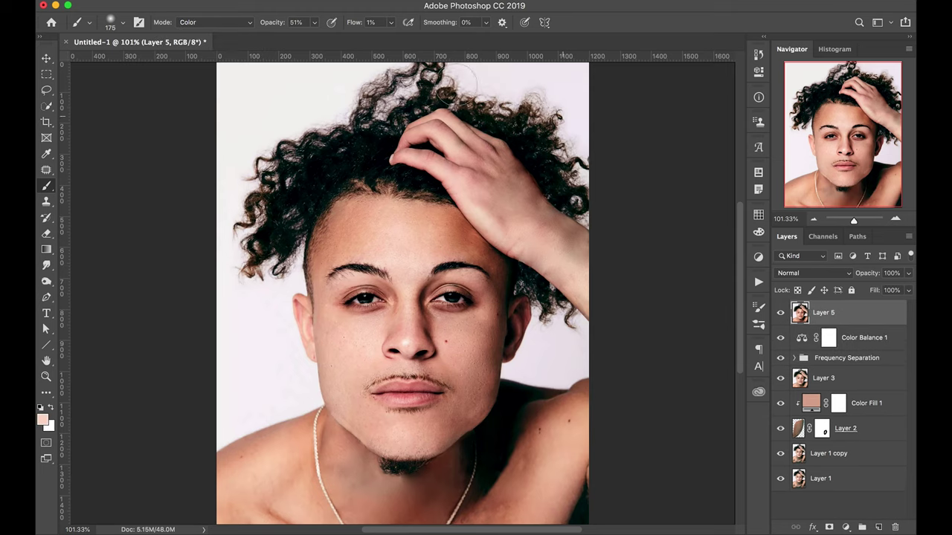
{"action": "key", "text": "ctrl+shift+a"}
{"action": "left_click", "coordinate": [840, 129]}
{"action": "left_click_drag", "start_coordinate": [823, 367], "coordinate": [800, 367]}
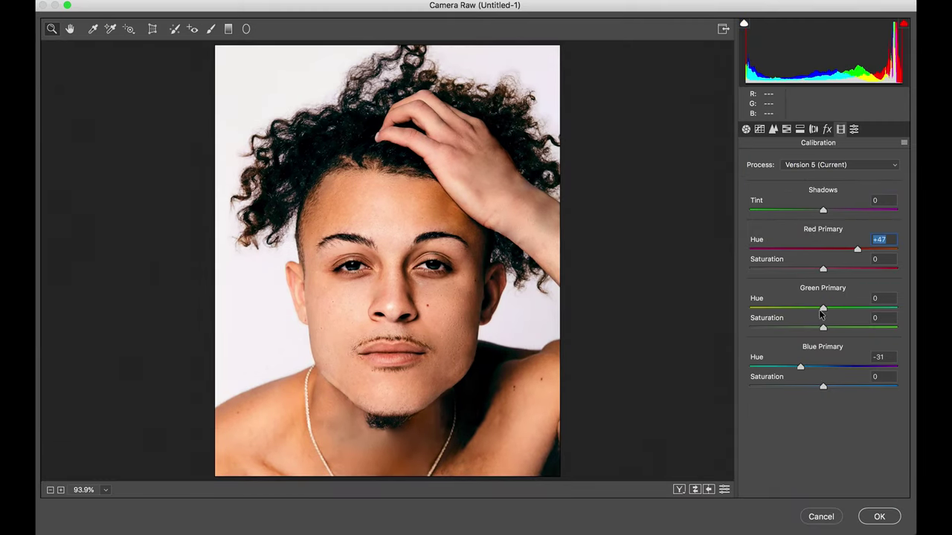
{"action": "left_click", "coordinate": [746, 129]}
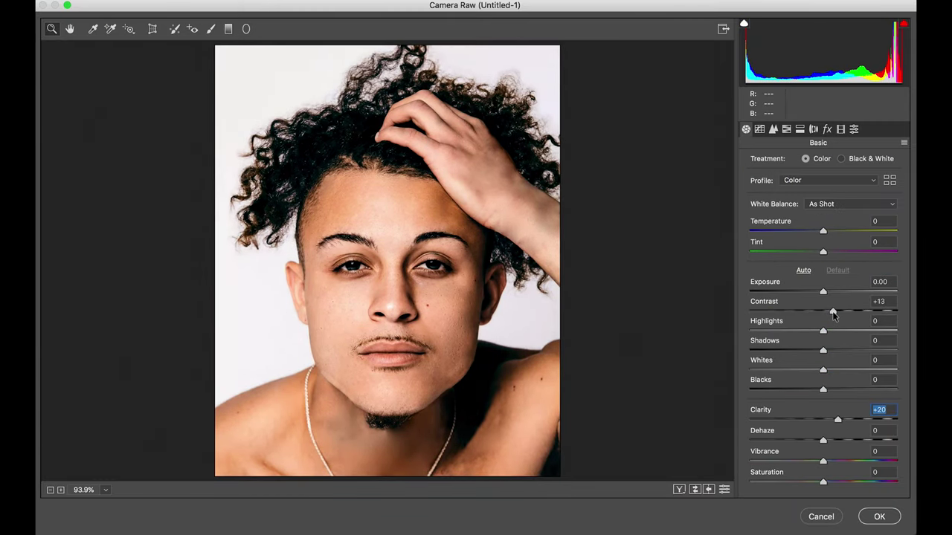
{"action": "key", "text": "Return"}
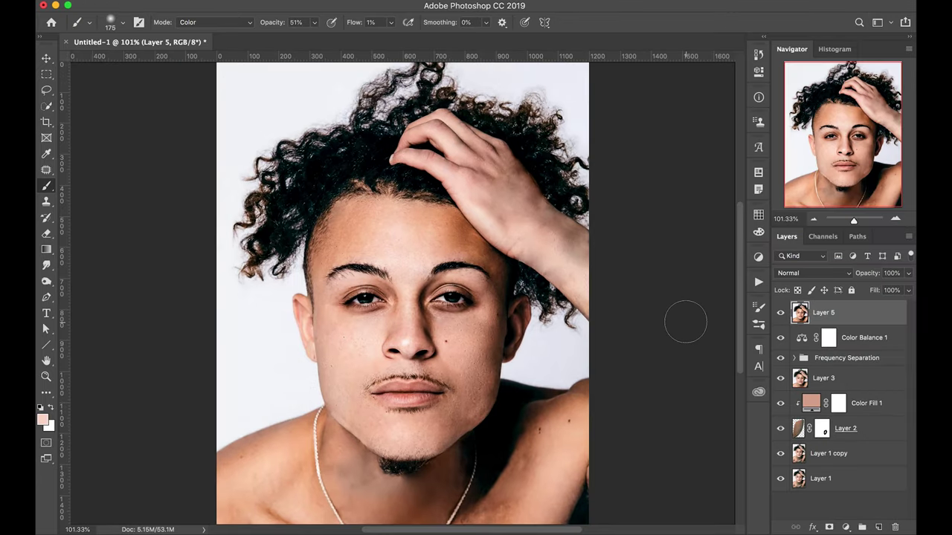